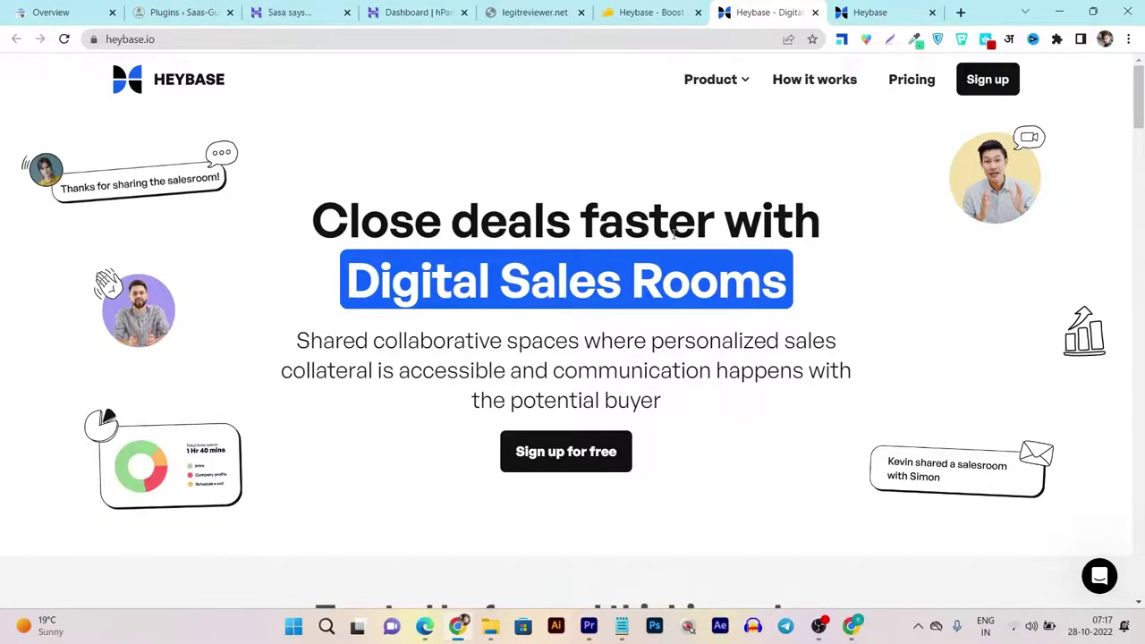
Switch to the Heybase room editor and look through the Product Demo, Features, Support, Testimonials and Pricing sections
click(894, 6)
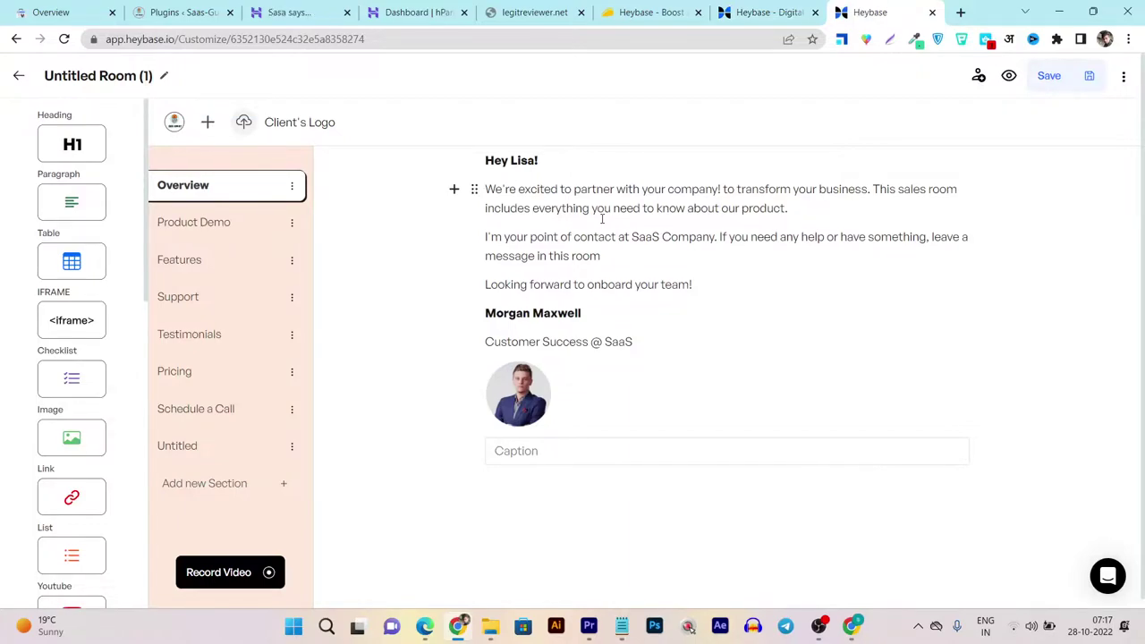
click(209, 227)
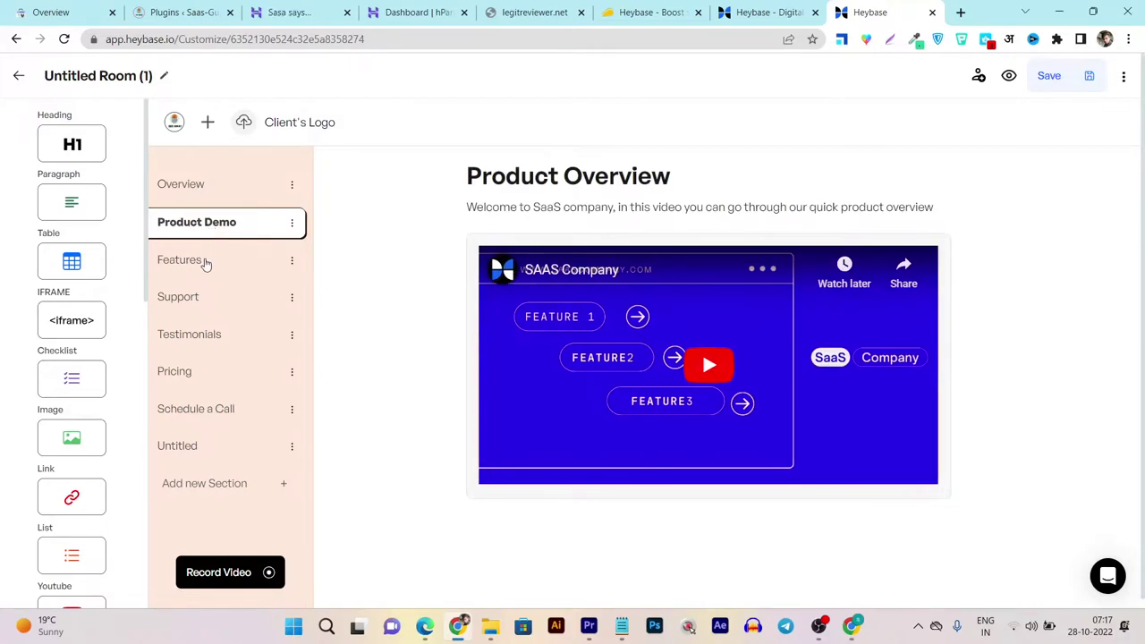
click(205, 261)
click(205, 302)
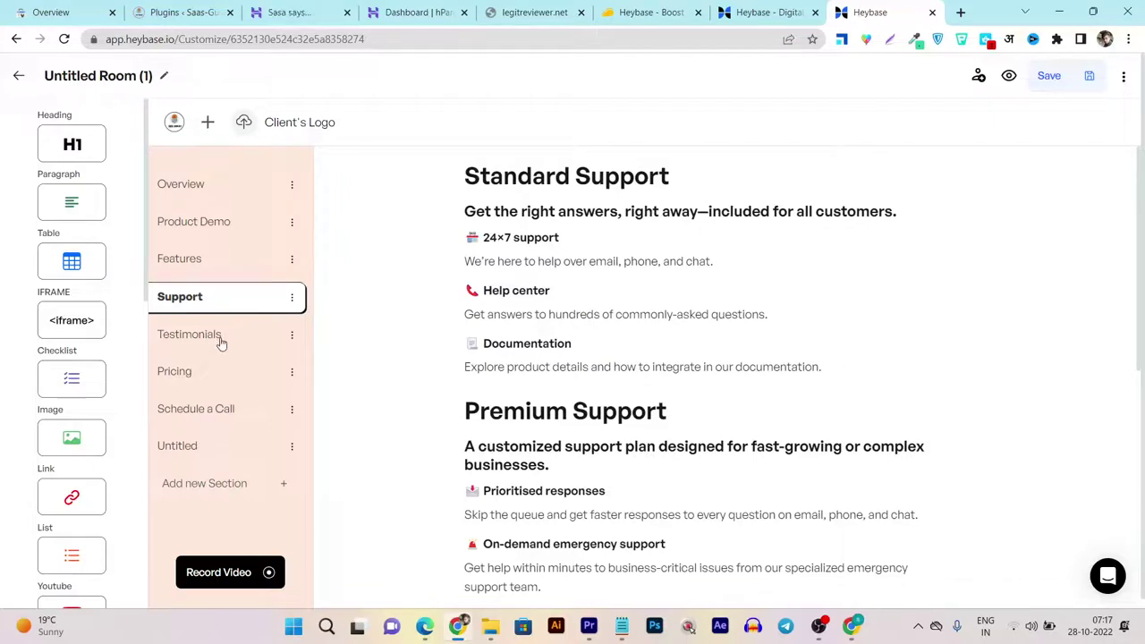
click(221, 341)
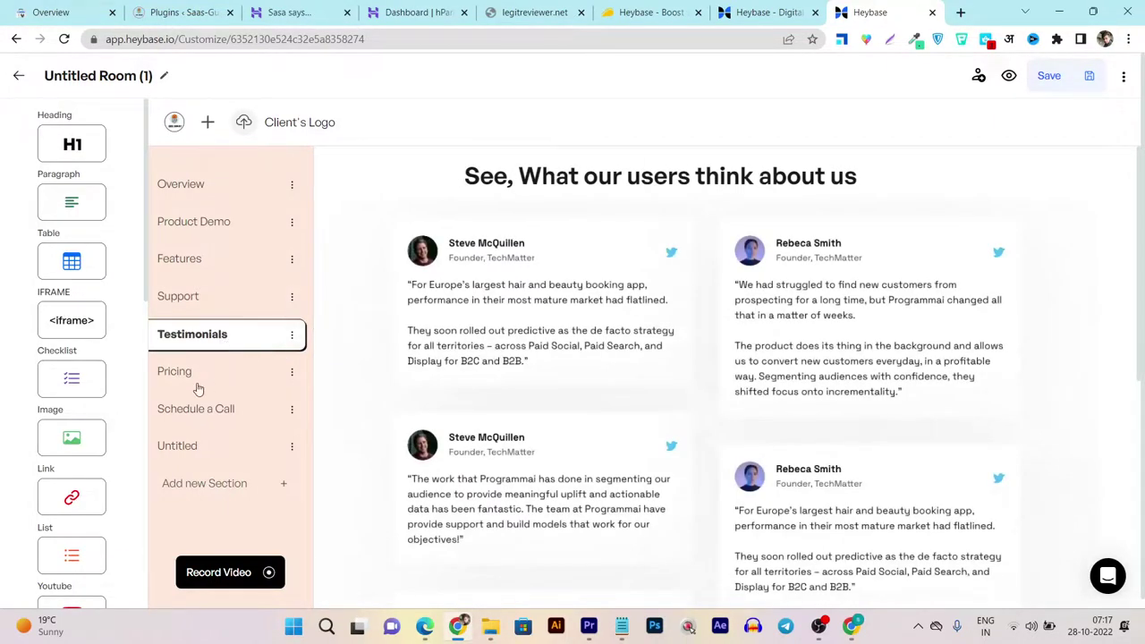
click(225, 364)
Examine the booking calendar in the Schedule a Call section, and open the Untitled section
click(230, 409)
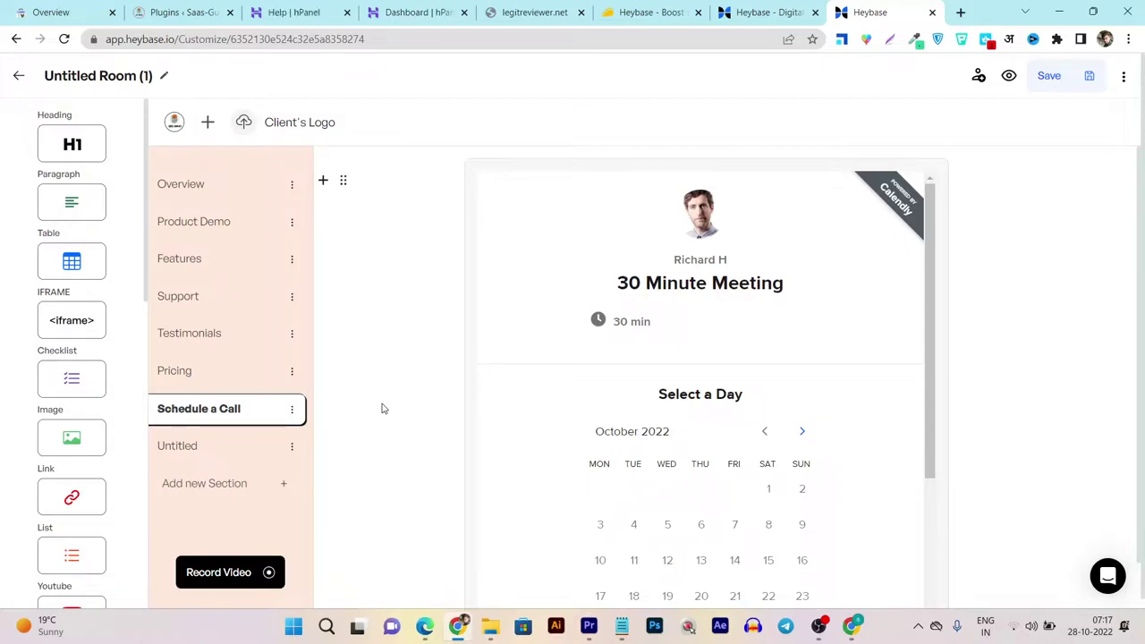
scroll(383, 406, down, 1)
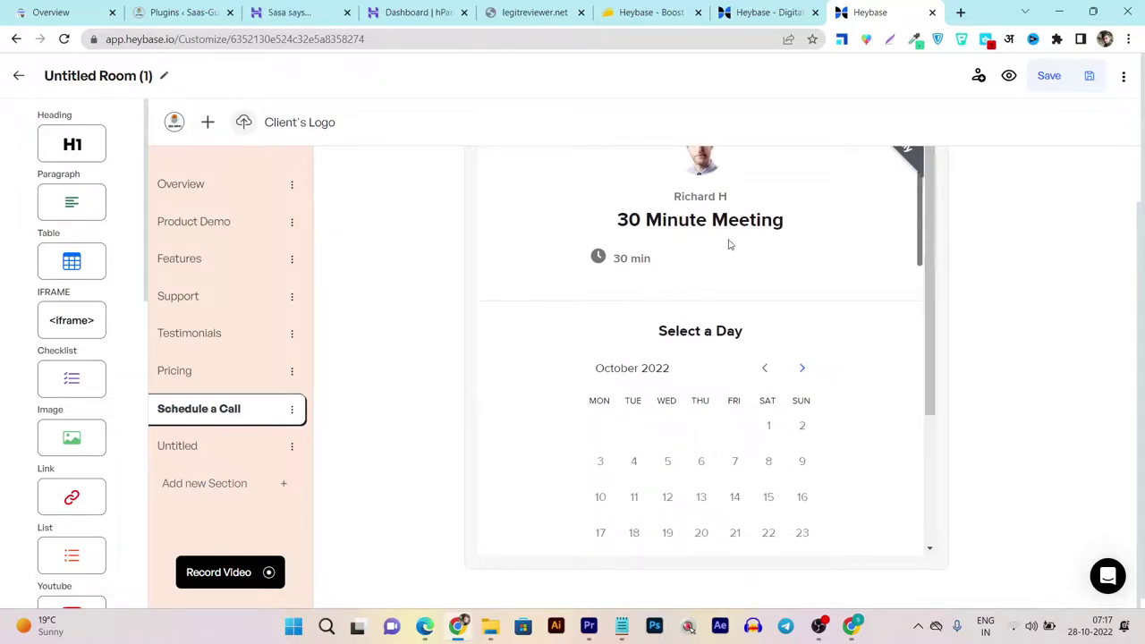
drag(929, 257, 939, 377)
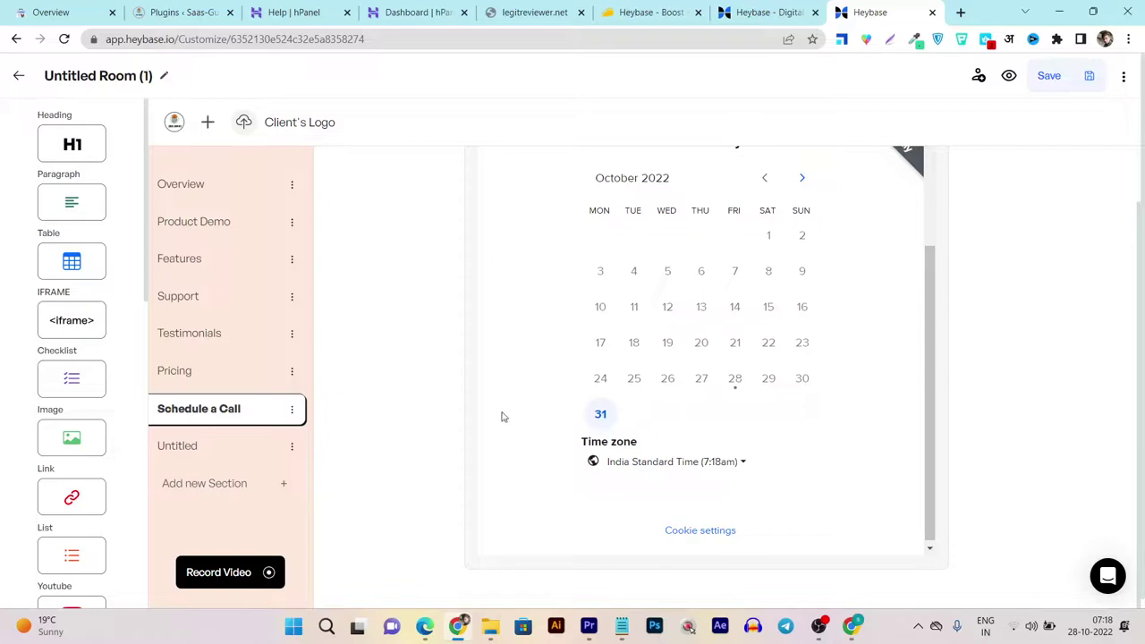
click(193, 453)
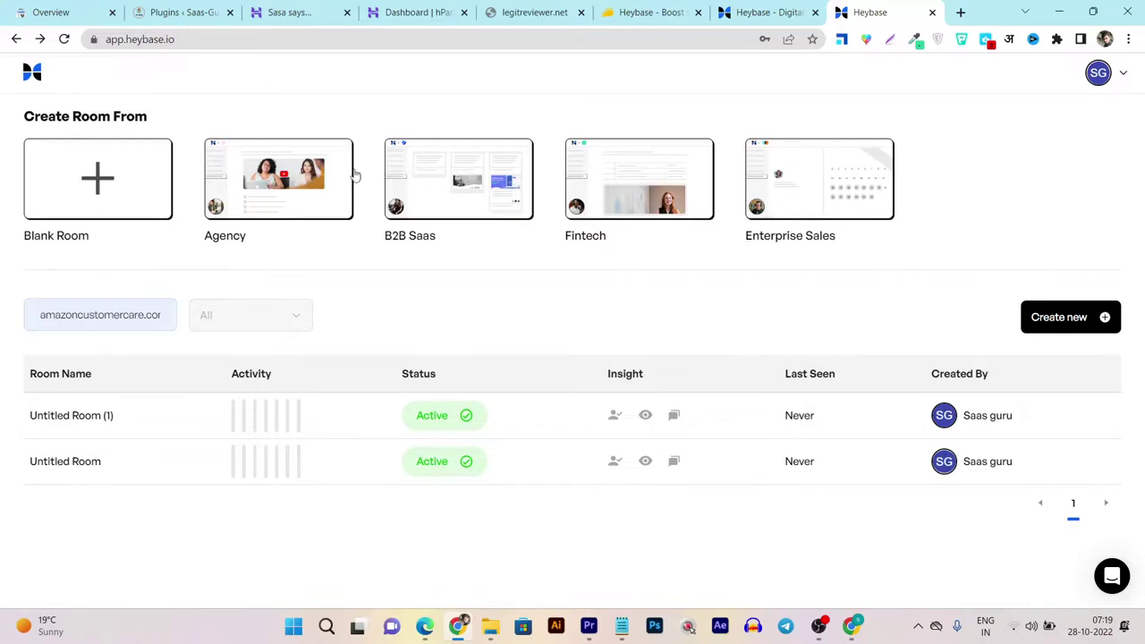
Switch to the AppSumo page for Heybase and highlight the tagline under the product name
click(642, 9)
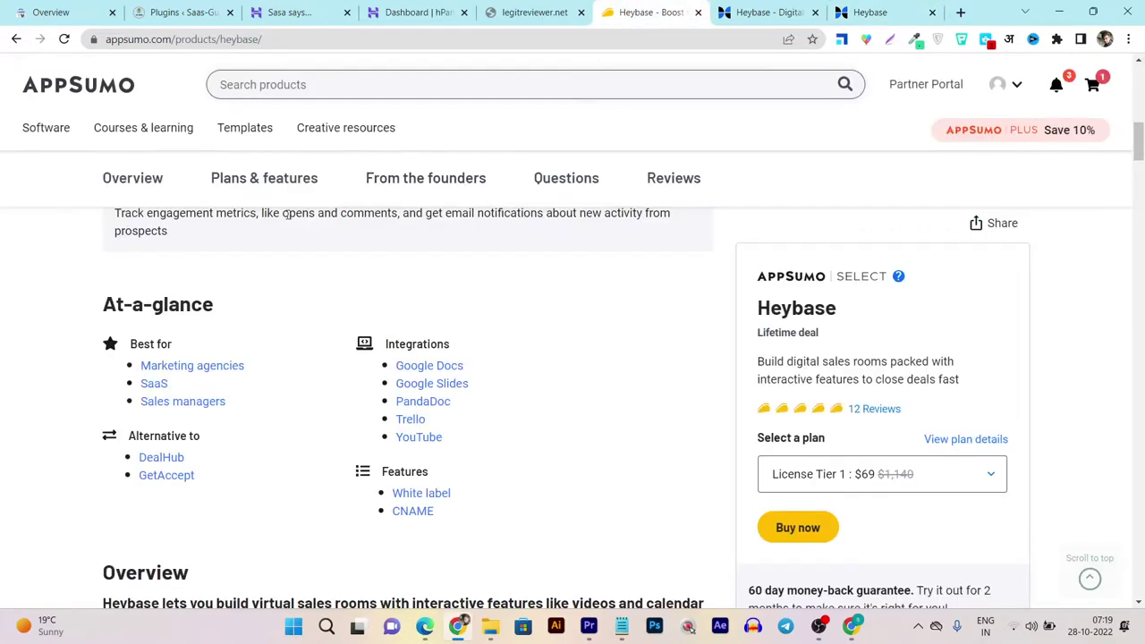
scroll(512, 251, up, 5)
scroll(447, 255, up, 8)
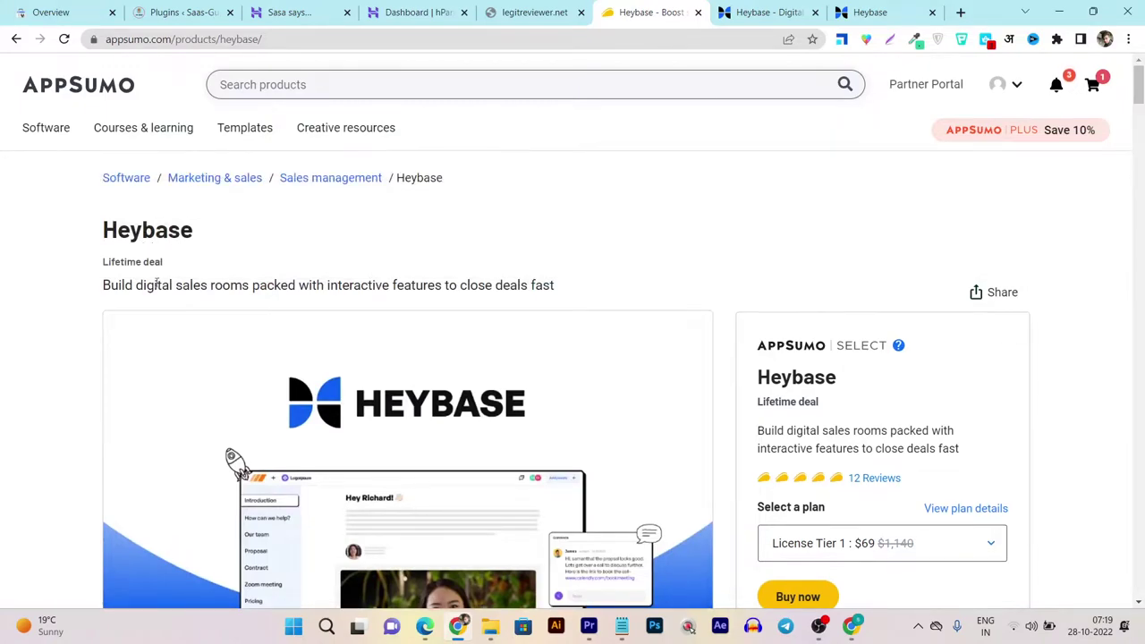
drag(104, 286, 562, 294)
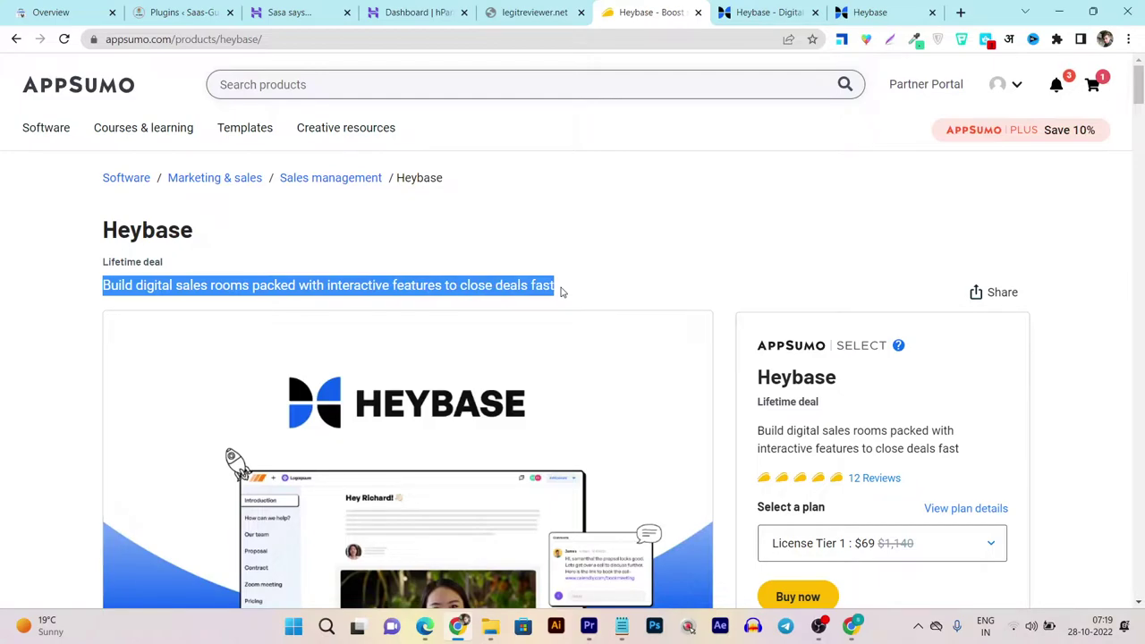
Read the Heybase deal's introduction, TL;DR and At-a-glance information on the AppSumo page
scroll(561, 292, down, 2)
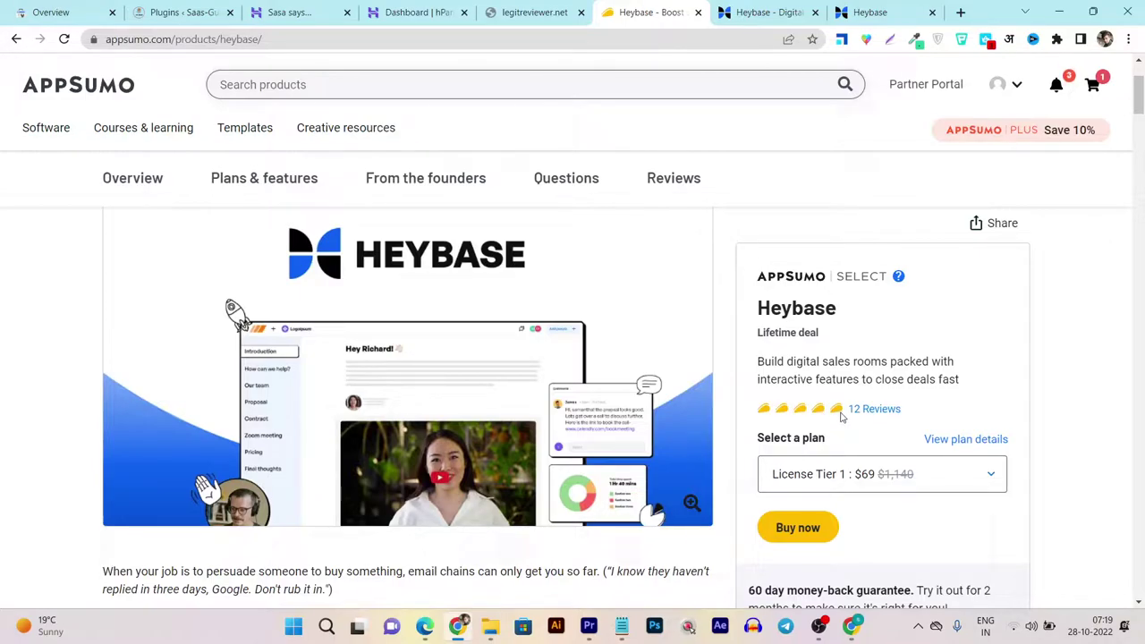
scroll(350, 420, down, 3)
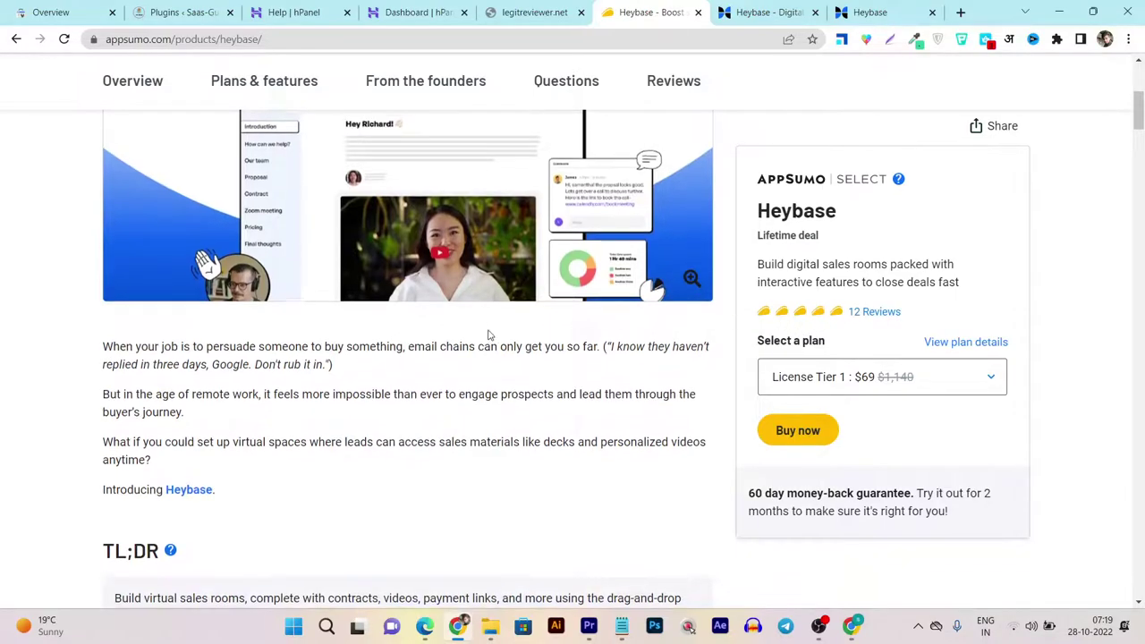
scroll(268, 317, down, 5)
scroll(269, 317, down, 1)
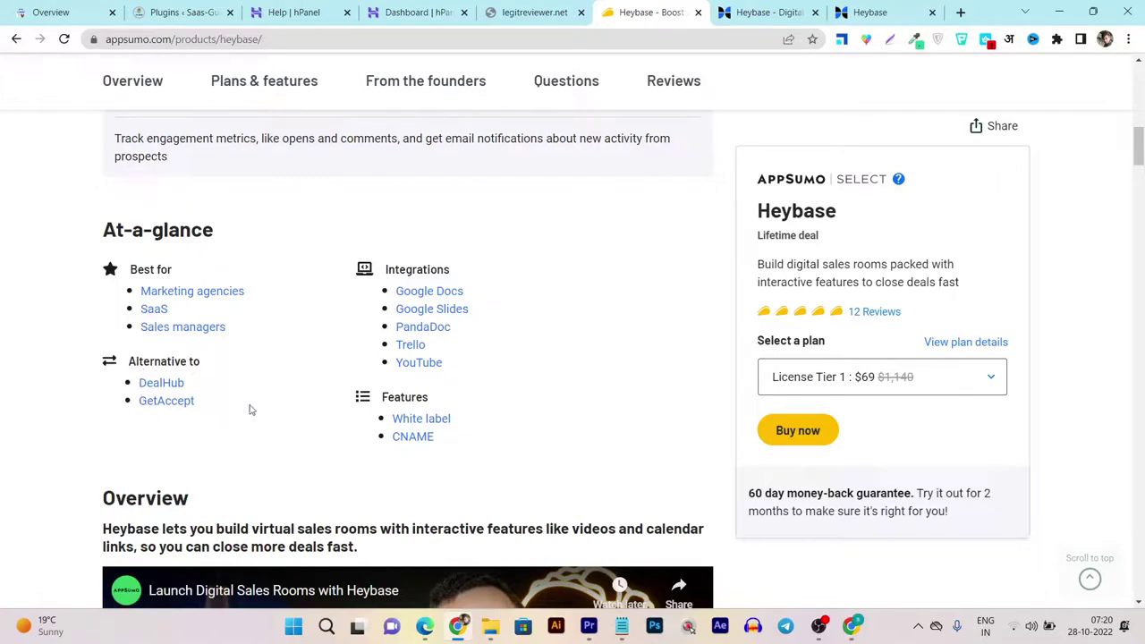
scroll(591, 328, up, 3)
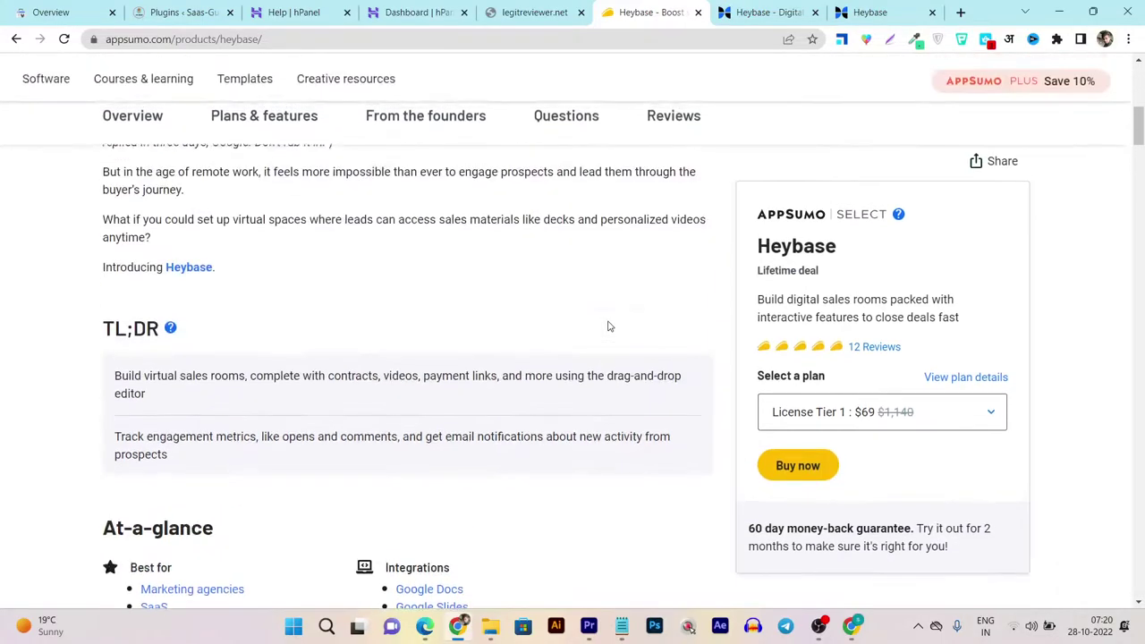
scroll(608, 310, down, 3)
scroll(608, 310, down, 3)
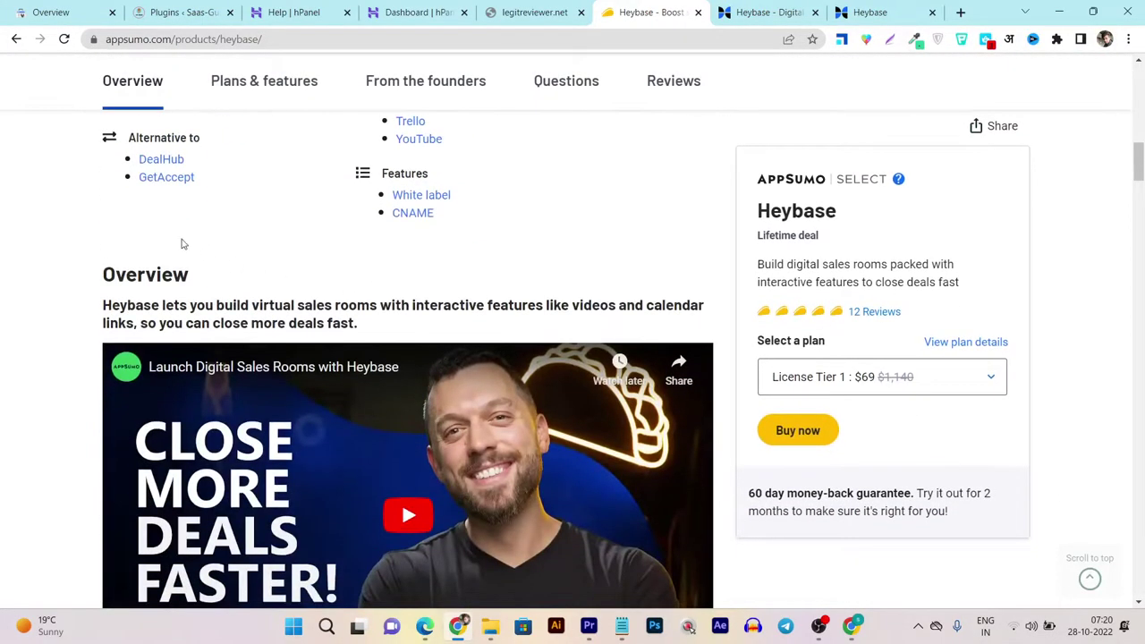
Examine the Overview section of the deal page, covering the room builder, shareable link and activity dashboard
scroll(556, 205, down, 1)
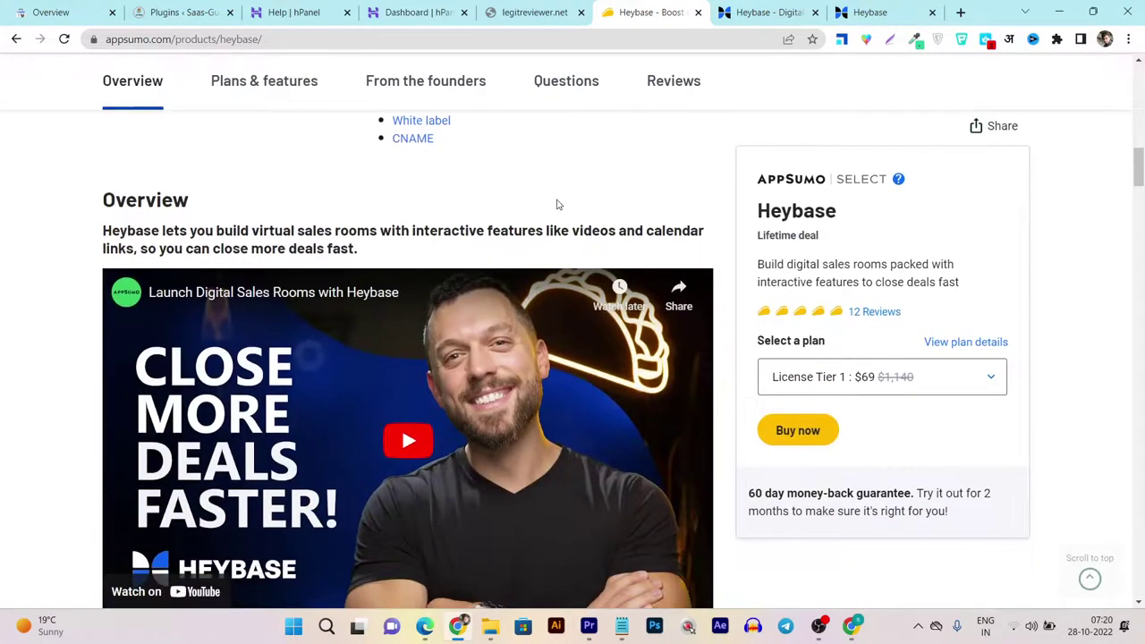
scroll(541, 201, down, 1)
scroll(563, 184, down, 10)
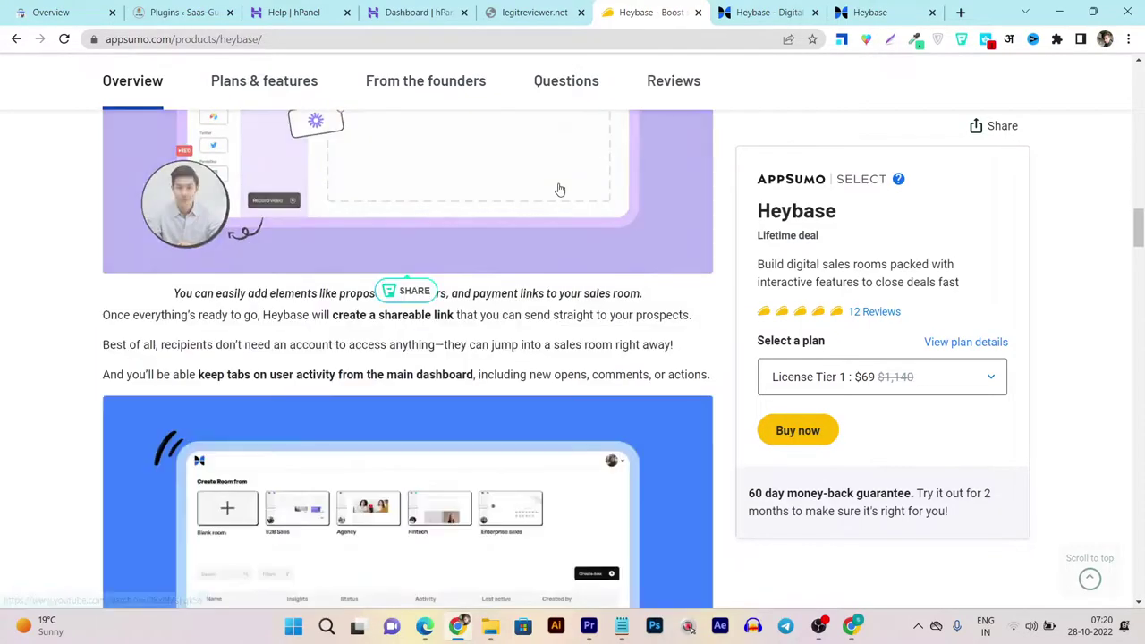
scroll(183, 178, up, 5)
scroll(412, 443, down, 5)
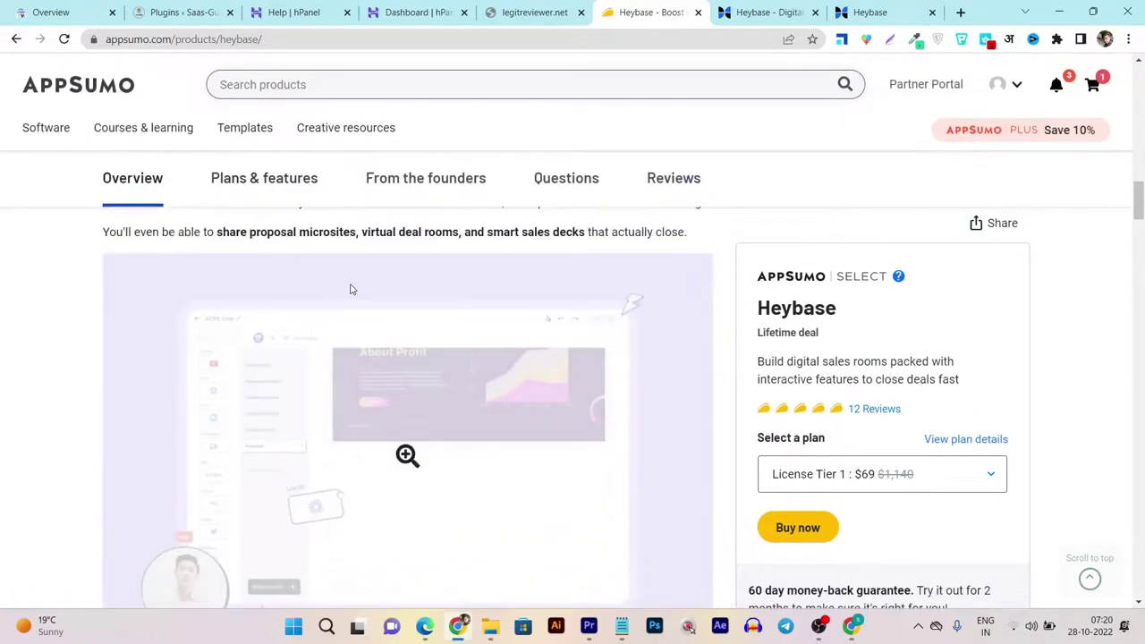
scroll(406, 455, up, 5)
scroll(406, 217, down, 2)
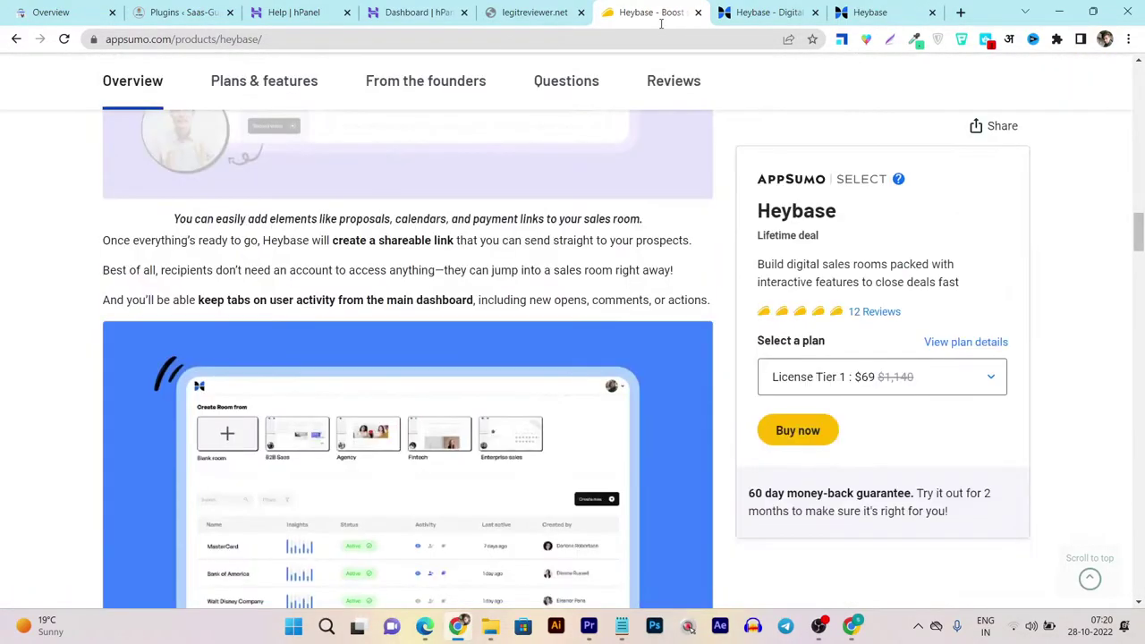
click(869, 10)
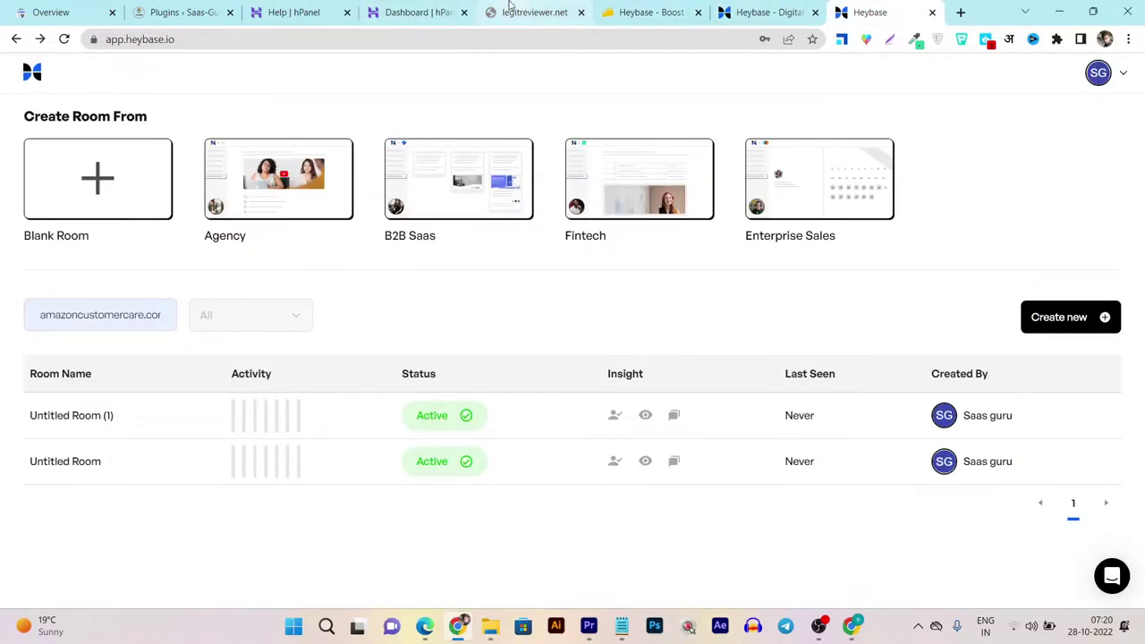
click(435, 10)
click(626, 12)
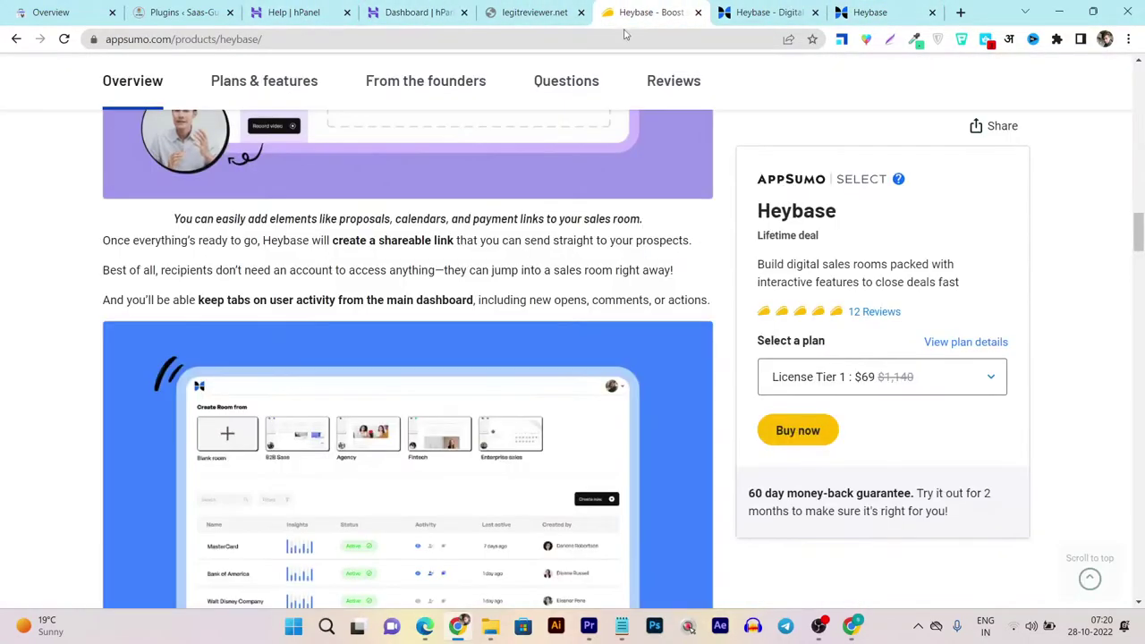
Read the rest of the deal overview and the Plans & features terms and included features
scroll(421, 358, down, 5)
scroll(537, 349, up, 2)
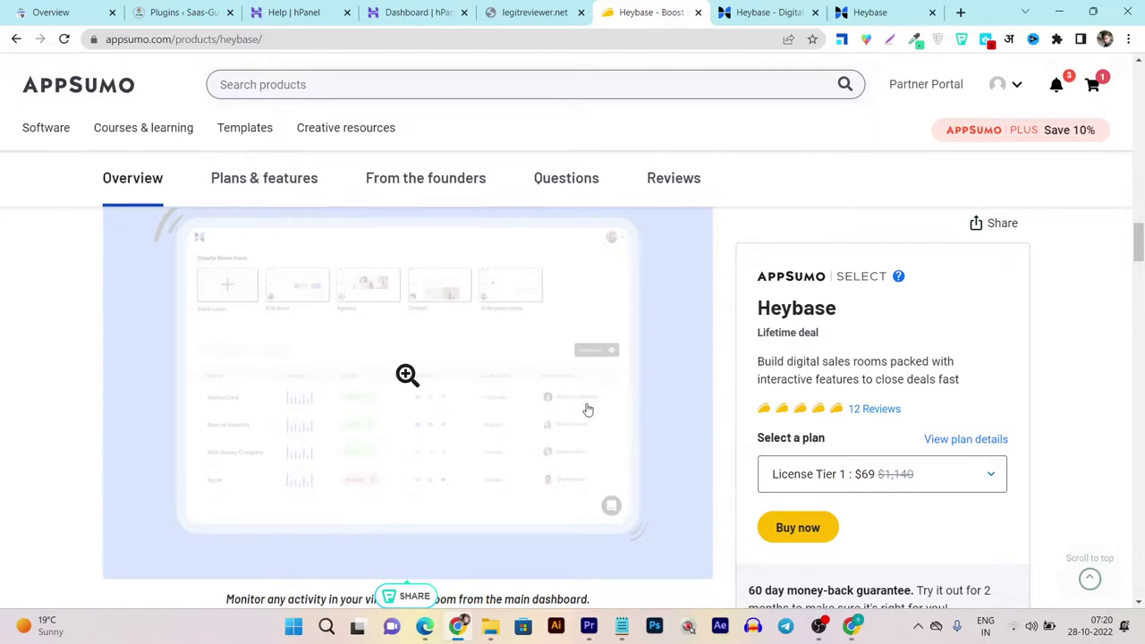
scroll(585, 406, down, 3)
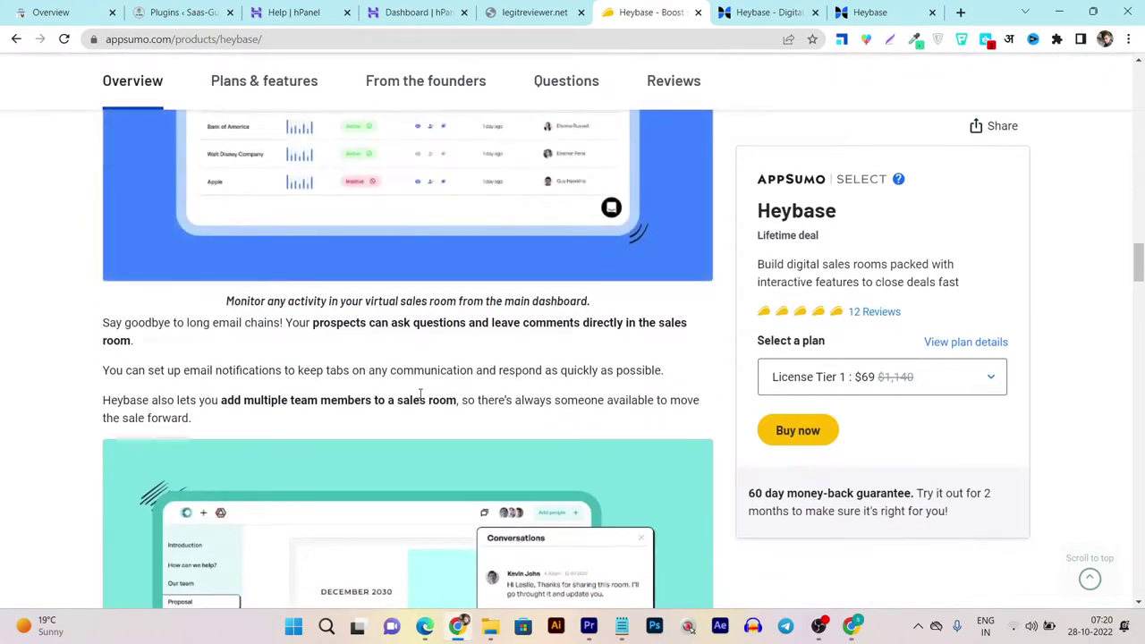
scroll(420, 394, down, 10)
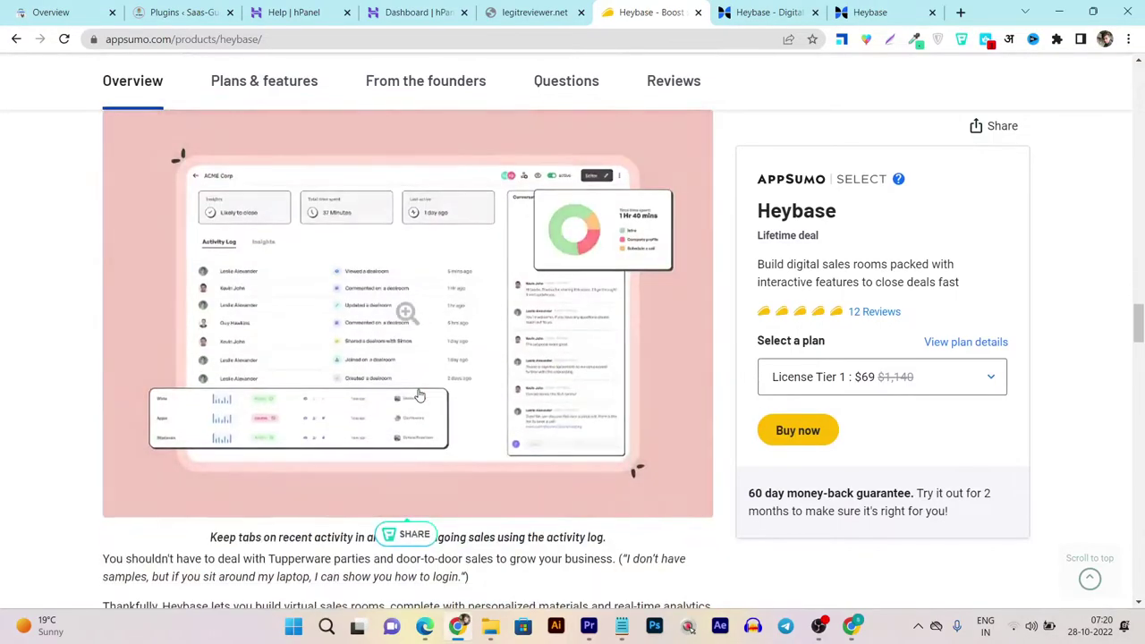
scroll(420, 394, down, 4)
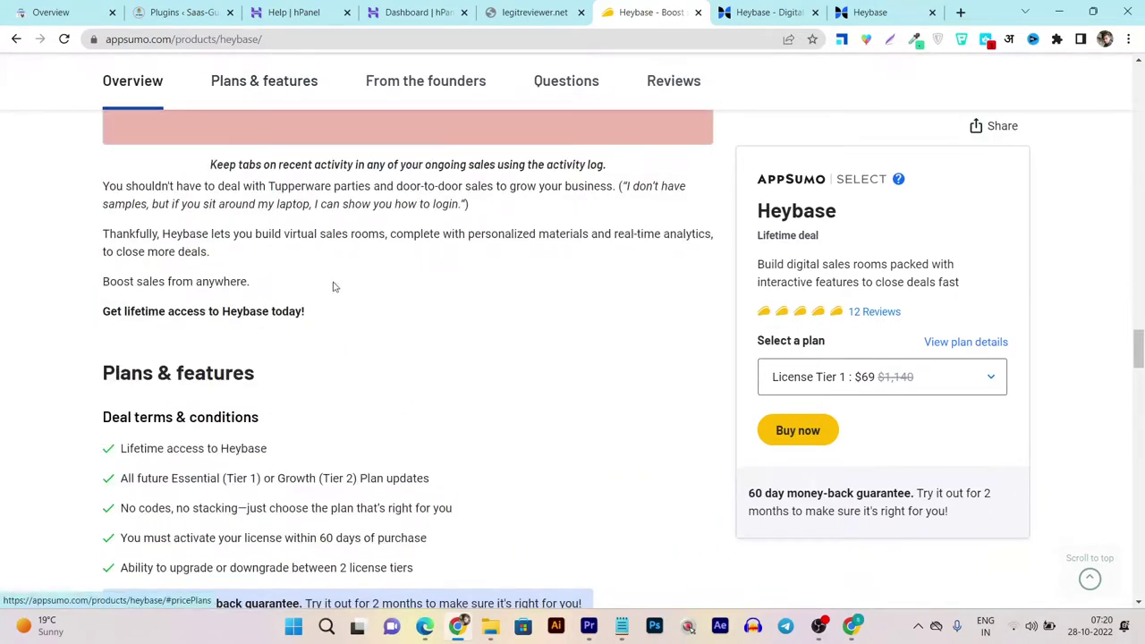
scroll(340, 295, down, 4)
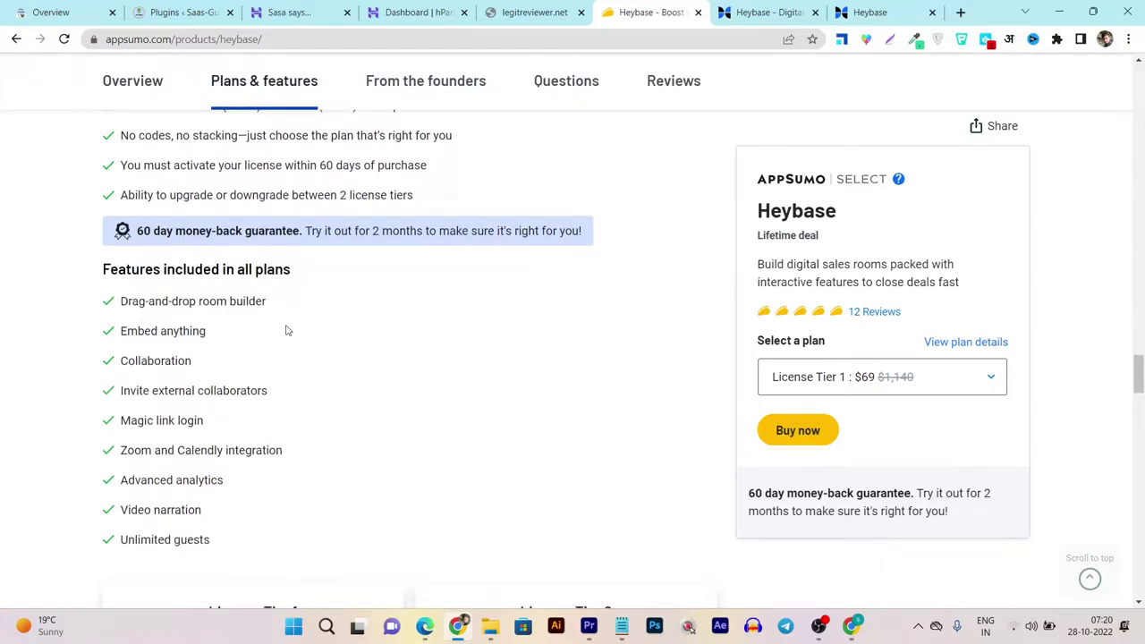
Return to the Heybase dashboard, open Untitled Room (1) in the editor and show its Untitled section
click(867, 12)
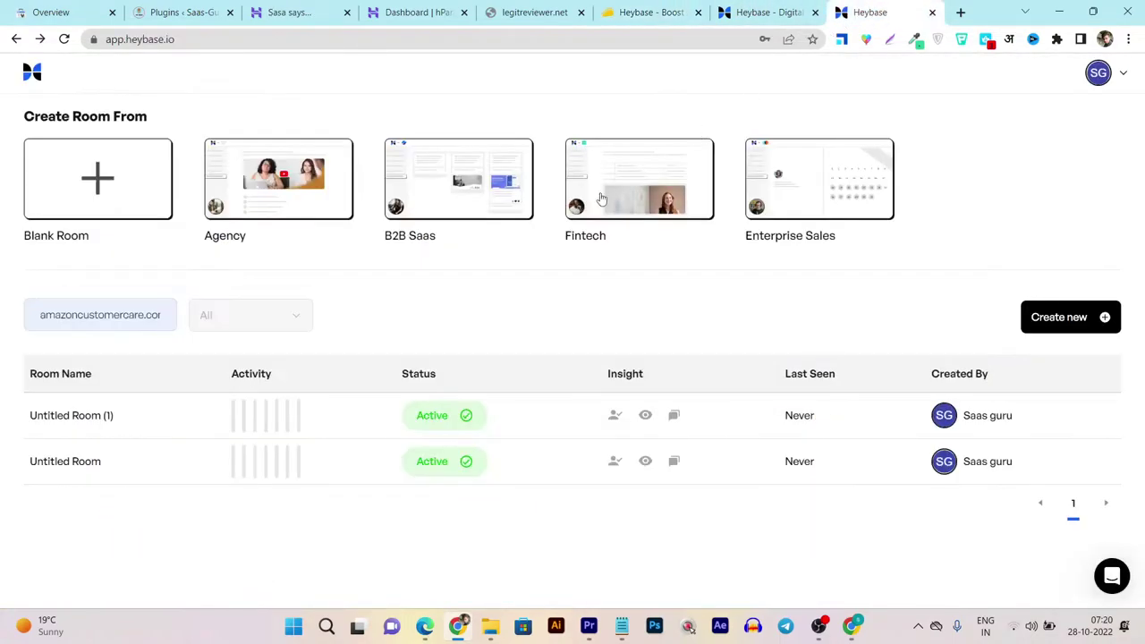
click(69, 425)
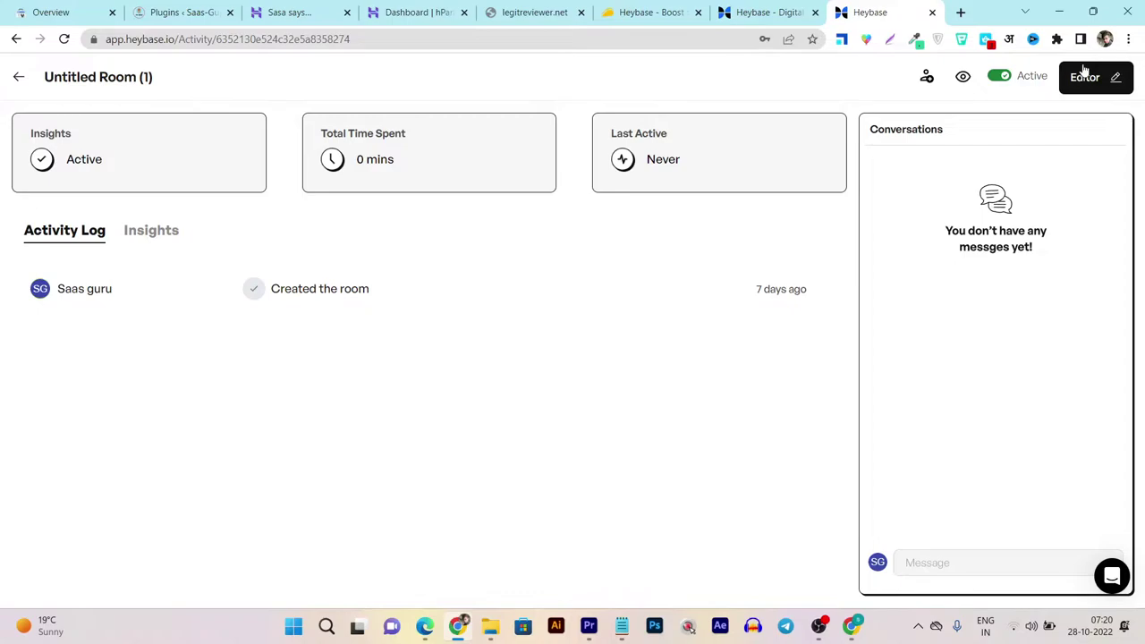
click(1084, 77)
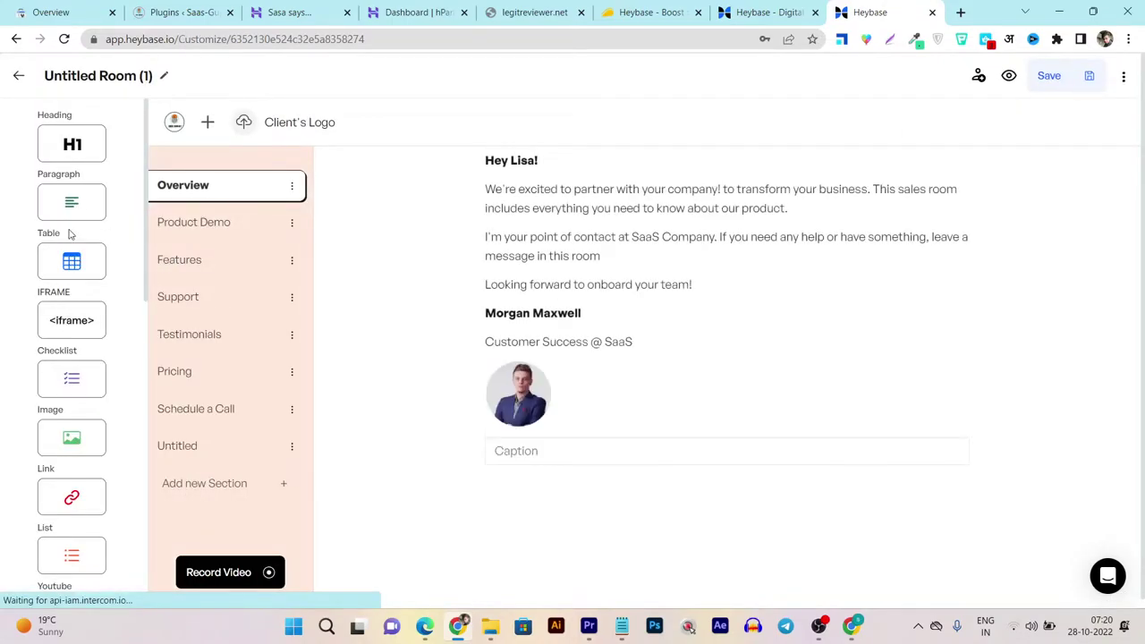
scroll(87, 486, down, 5)
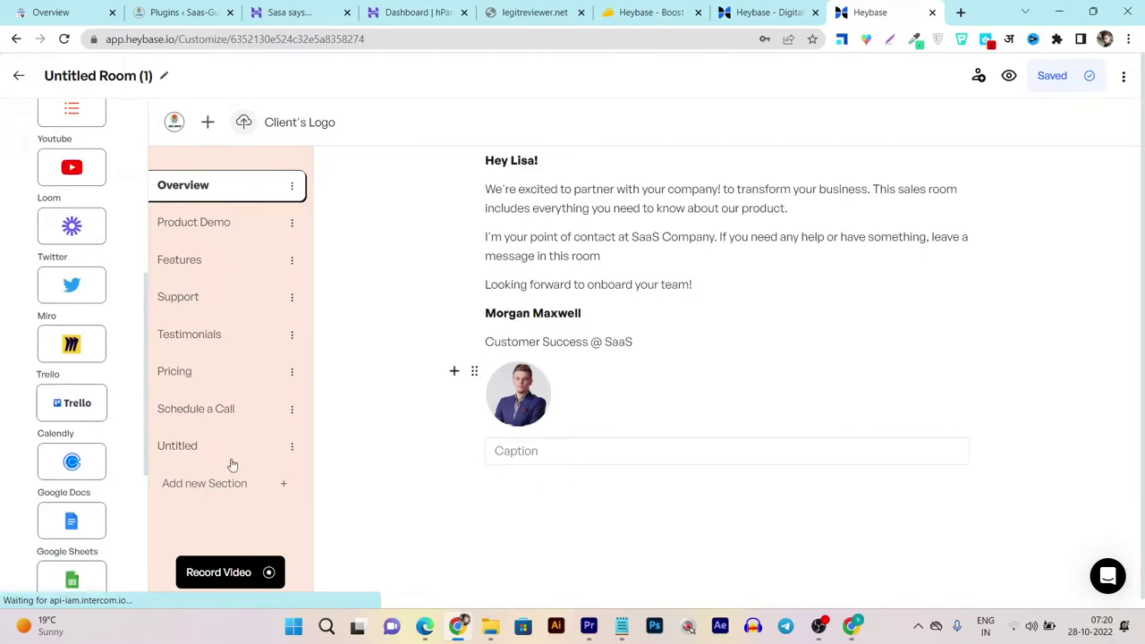
scroll(215, 470, down, 1)
click(186, 437)
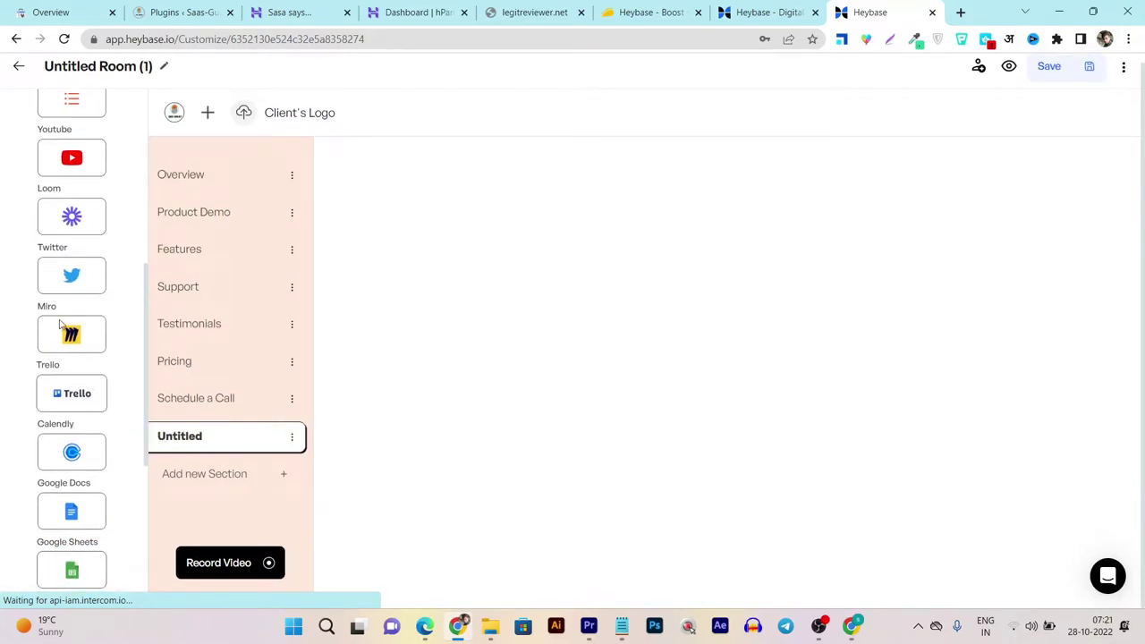
Try to add a YouTube block to the room's Untitled section, leaving the embed dialog without a link
scroll(79, 287, up, 2)
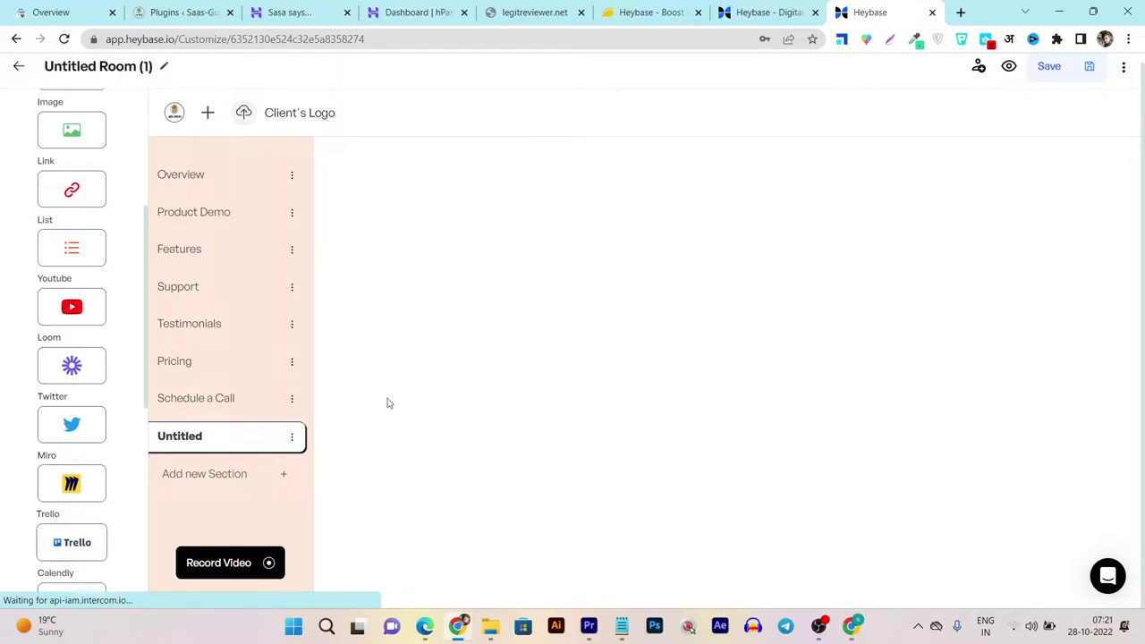
scroll(448, 331, up, 1)
click(292, 445)
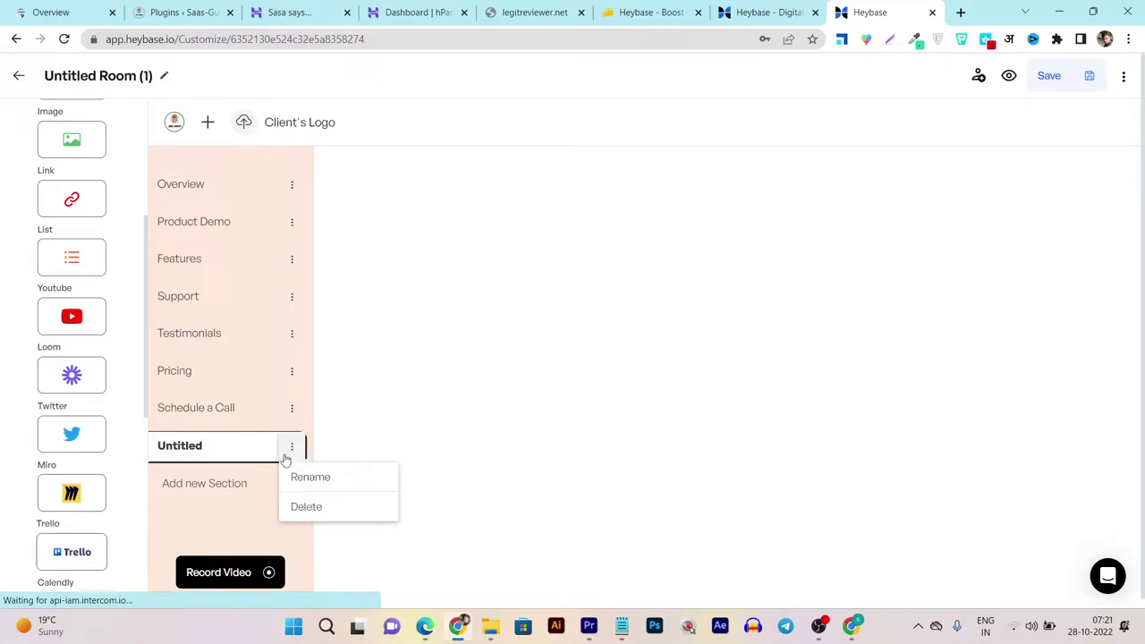
drag(88, 326, 572, 266)
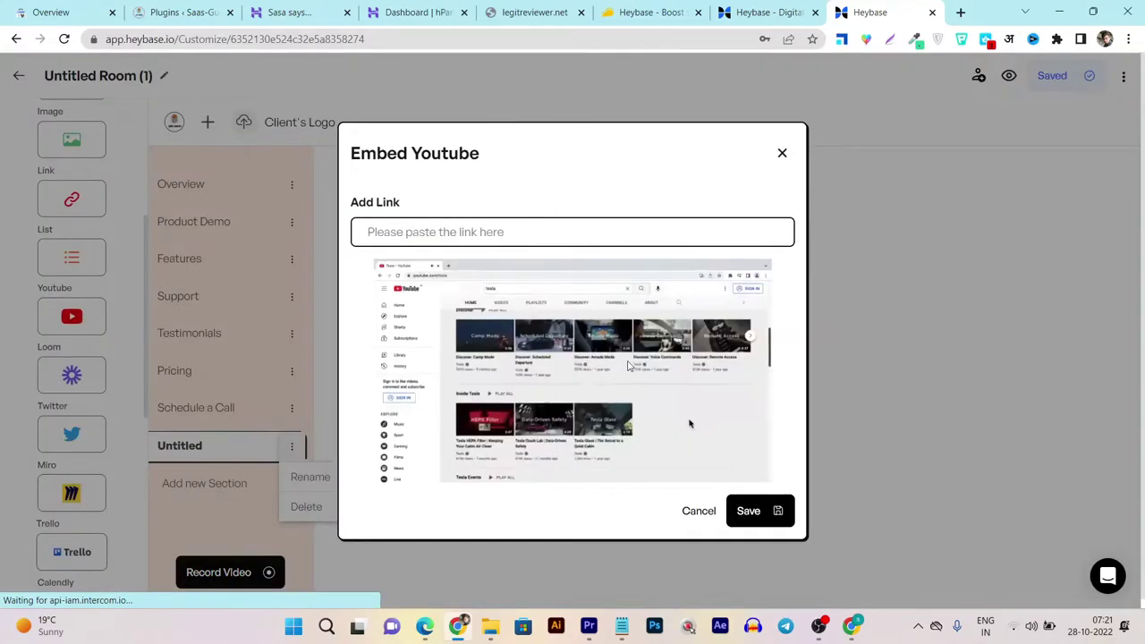
click(782, 155)
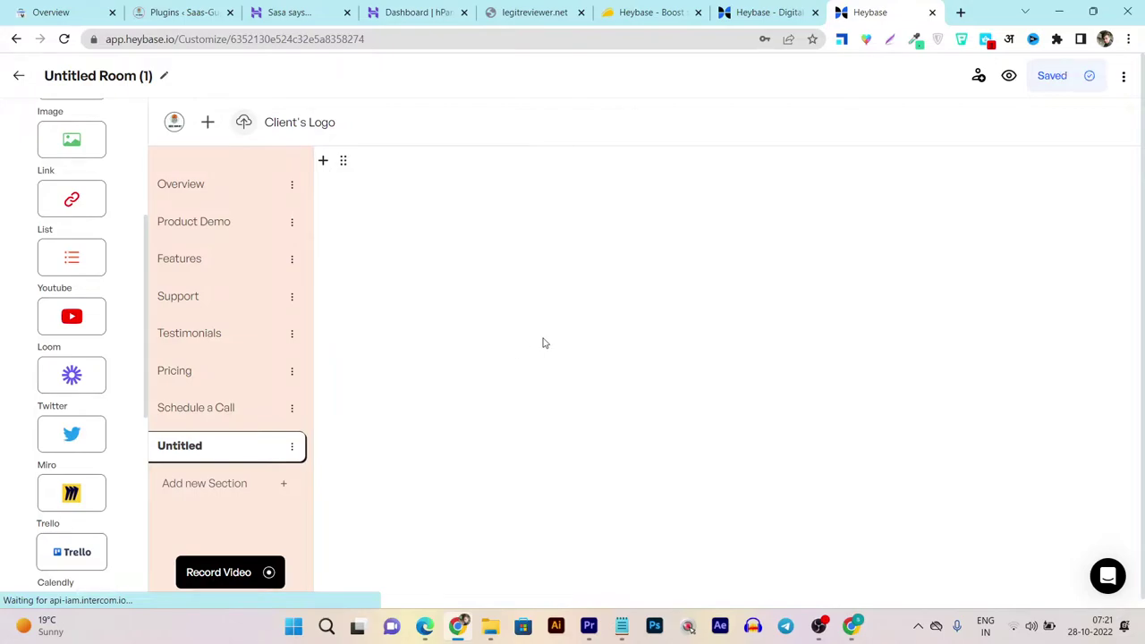
Return to the AppSumo deal page and compare the features included in all plans with the License Tier 1 and License Tier 2 offers
click(765, 12)
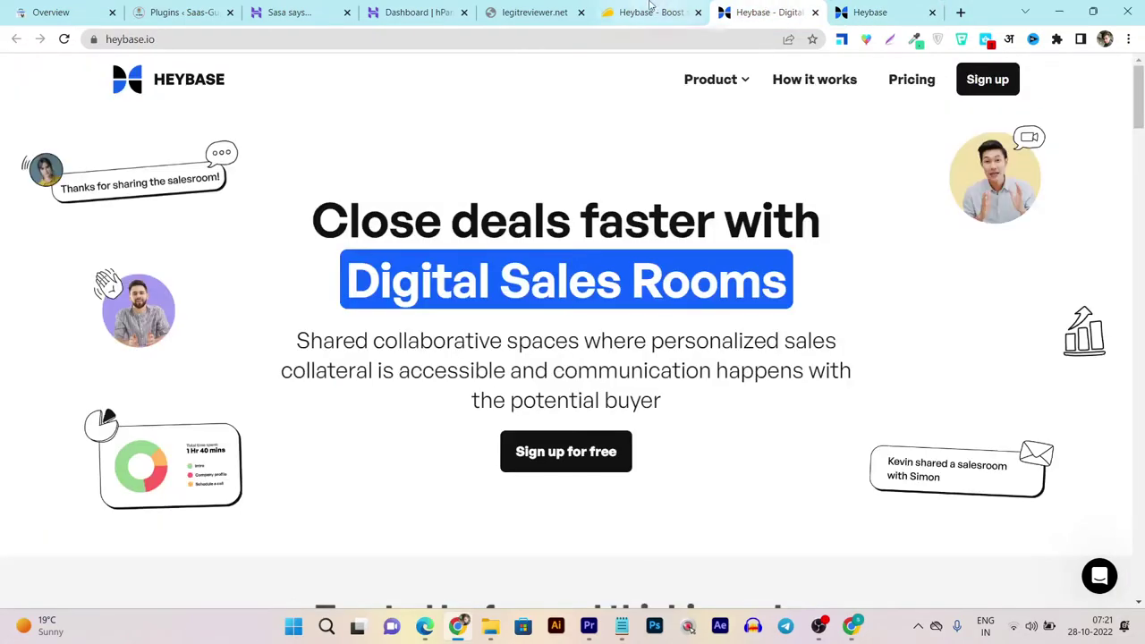
click(619, 11)
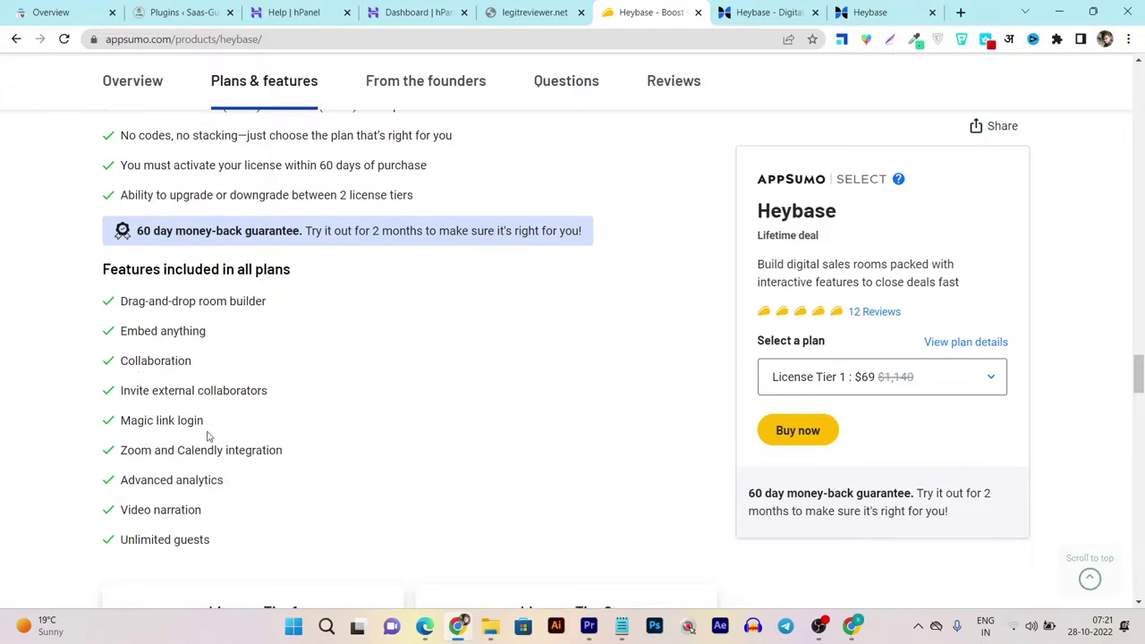
drag(203, 420, 121, 420)
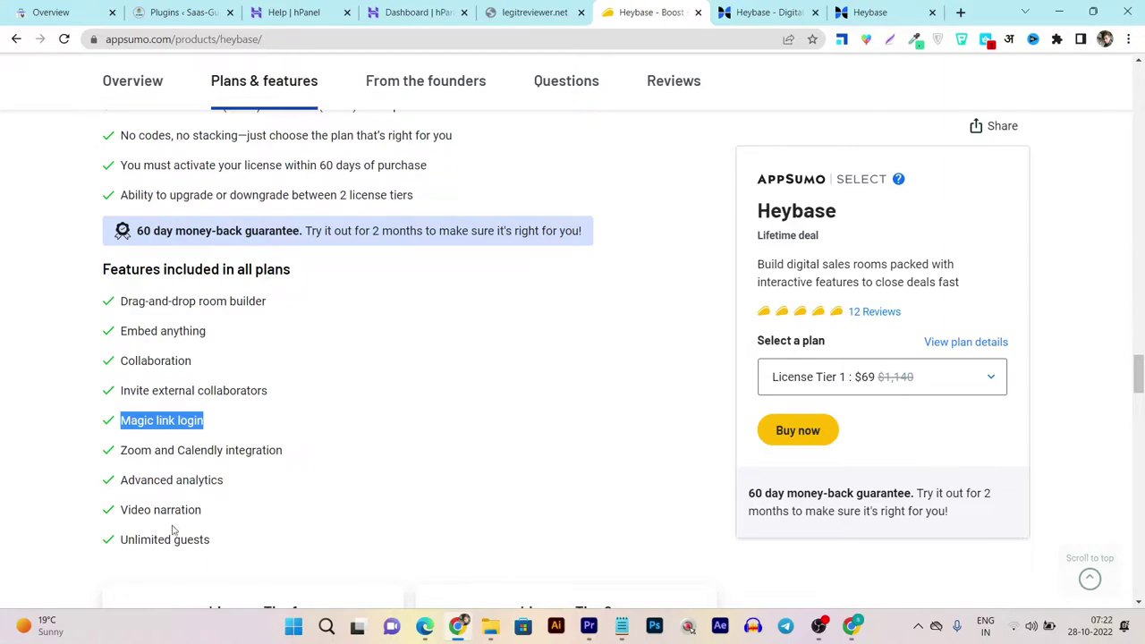
scroll(169, 534, down, 3)
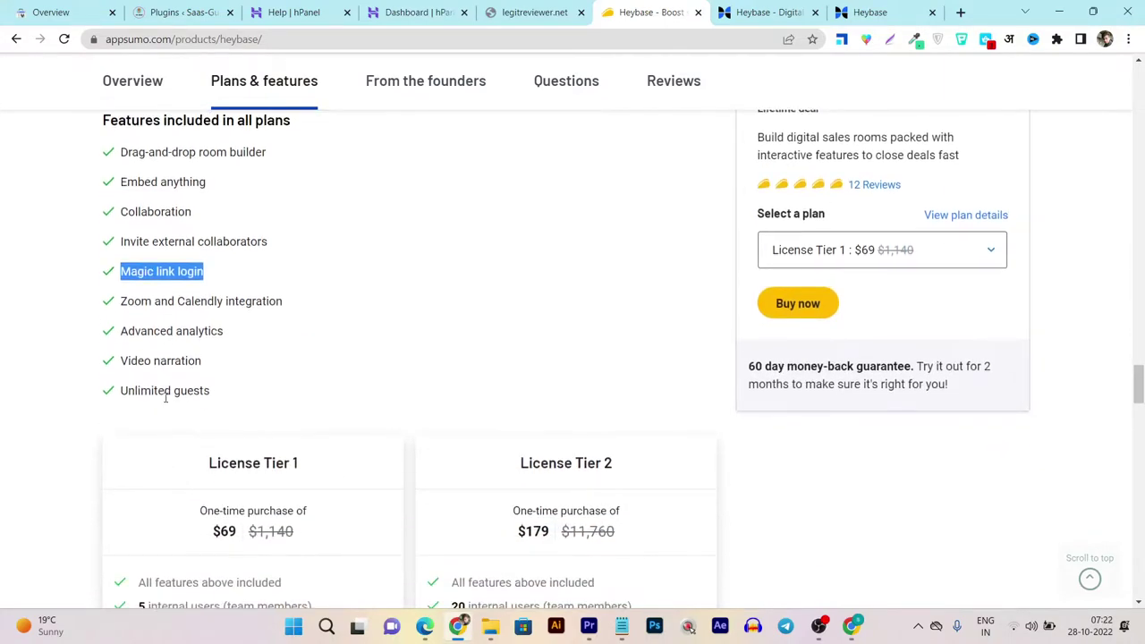
scroll(245, 404, down, 3)
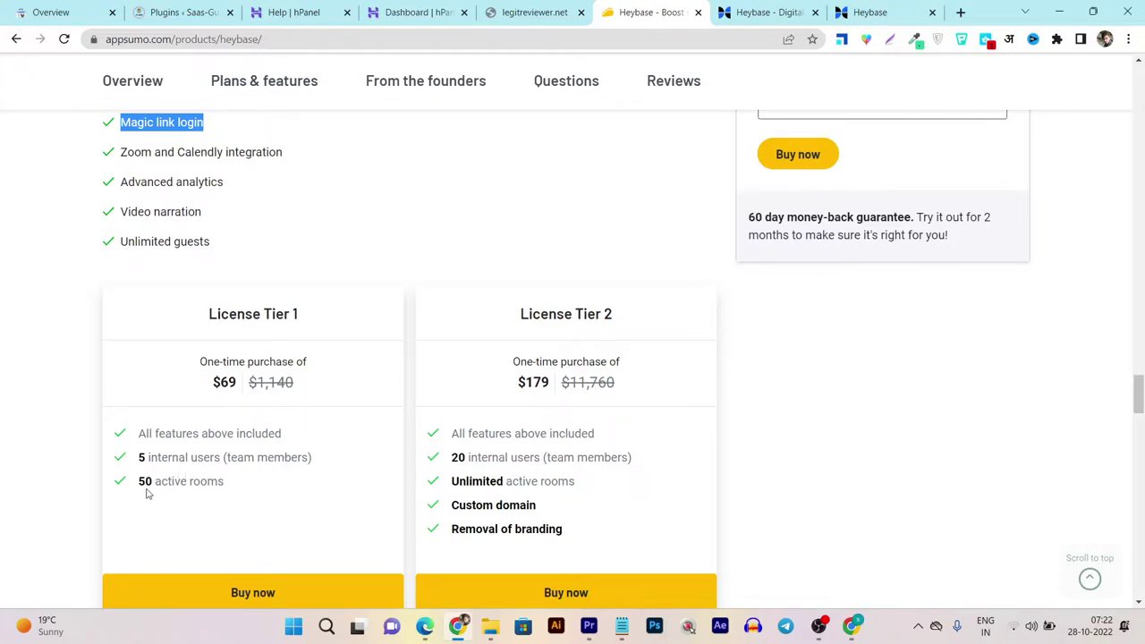
scroll(148, 492, down, 5)
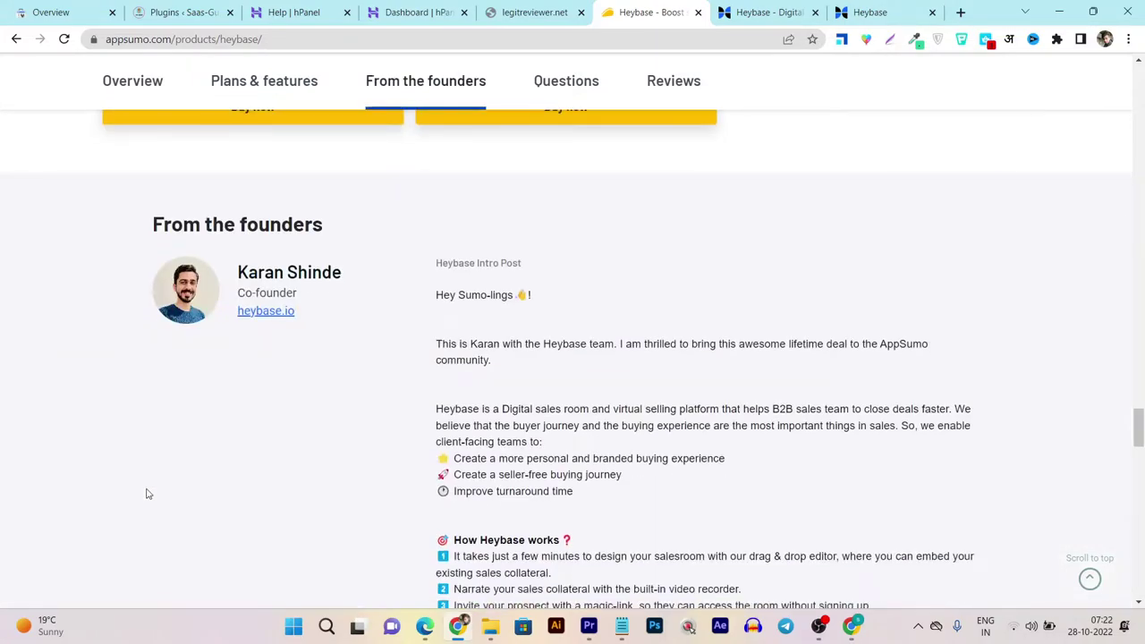
scroll(148, 493, up, 2)
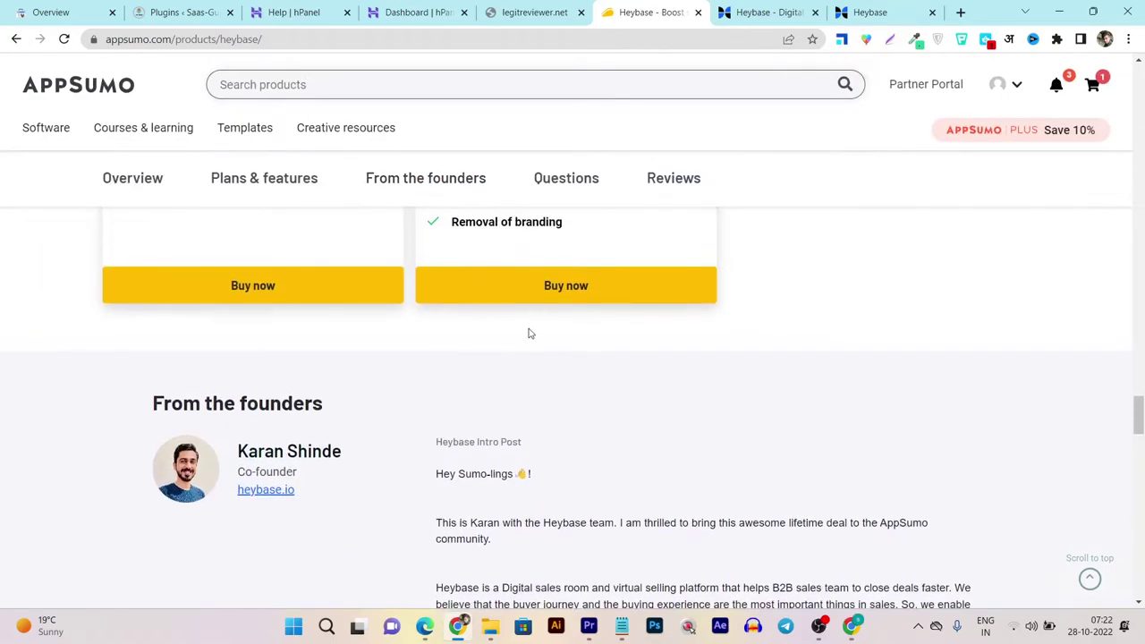
scroll(529, 334, up, 3)
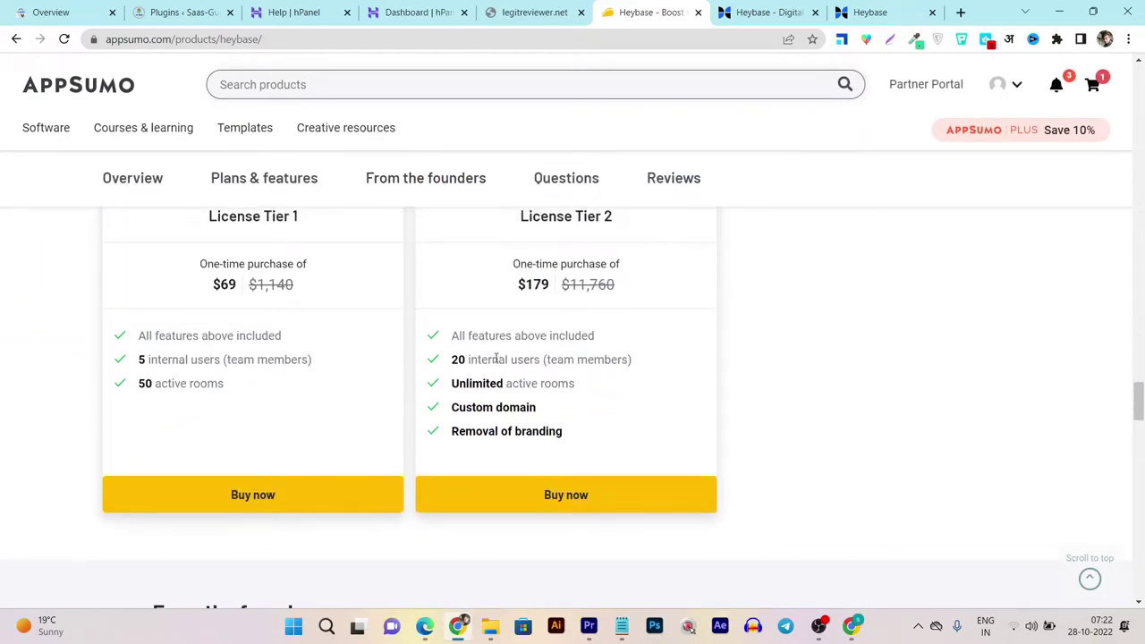
scroll(496, 358, up, 1)
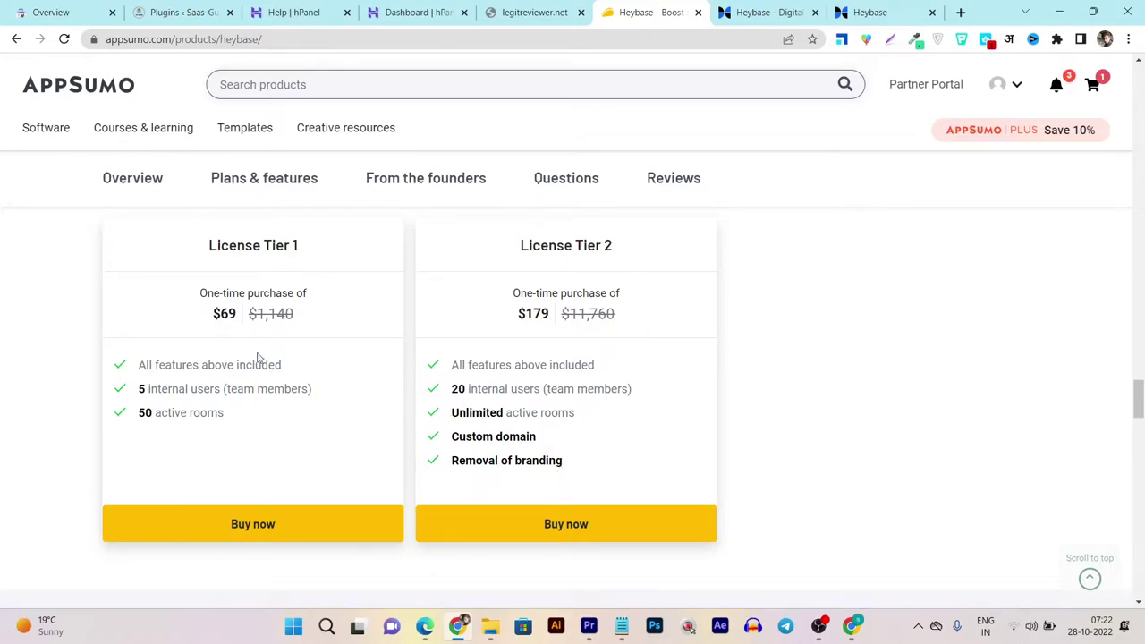
Switch to Heybase to view the room list, and go back to the Overview section of the AppSumo deal page
click(869, 12)
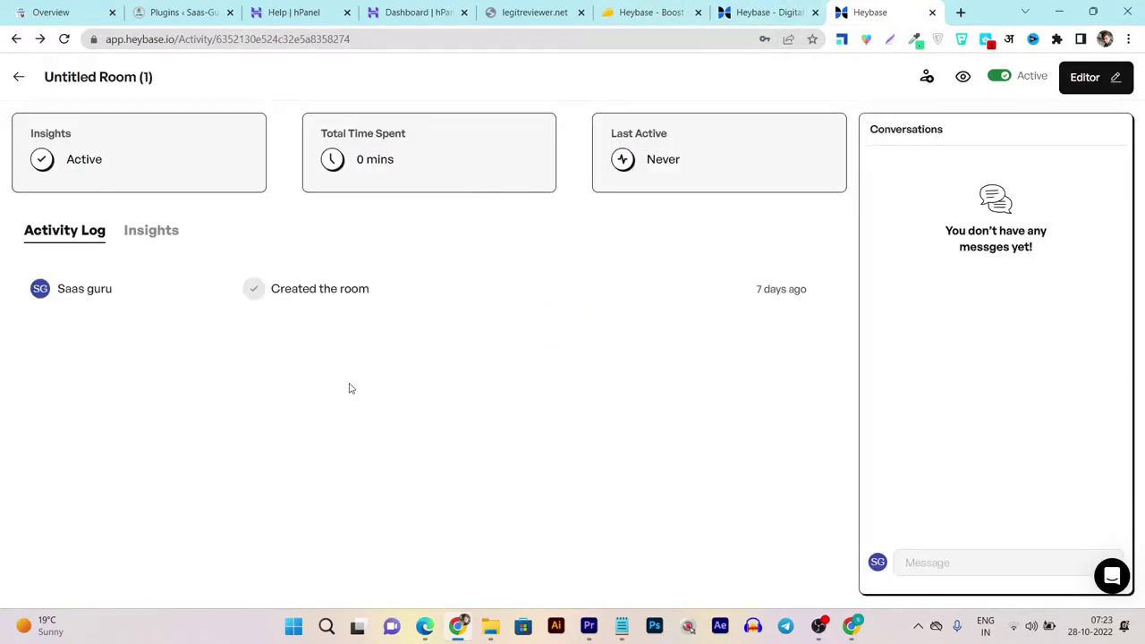
click(20, 77)
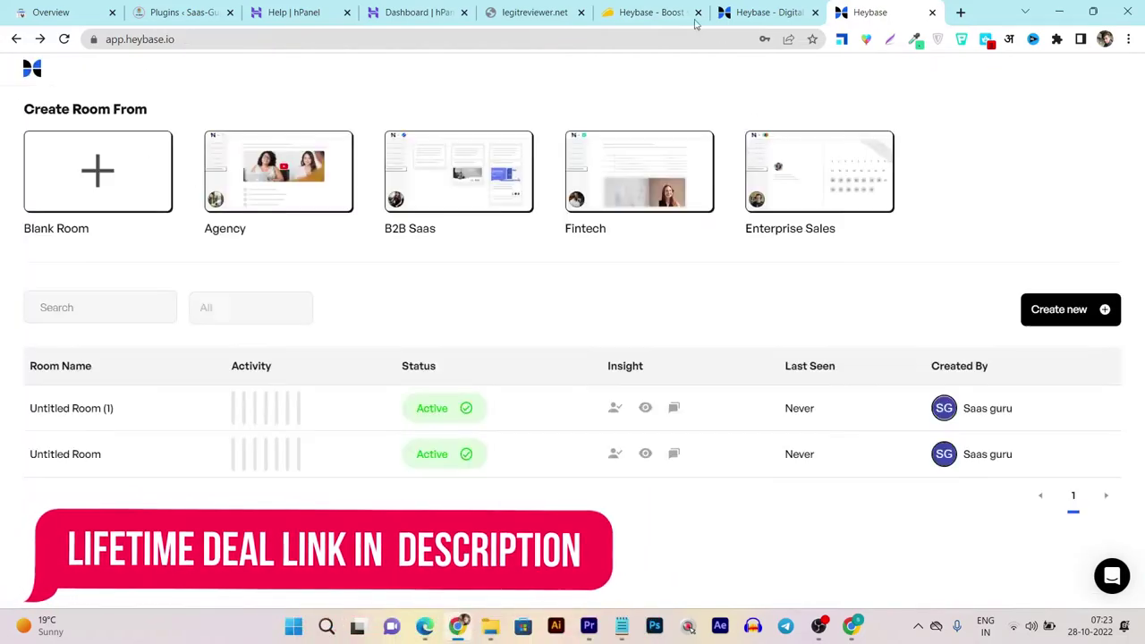
click(645, 12)
scroll(724, 384, up, 3)
scroll(724, 384, up, 12)
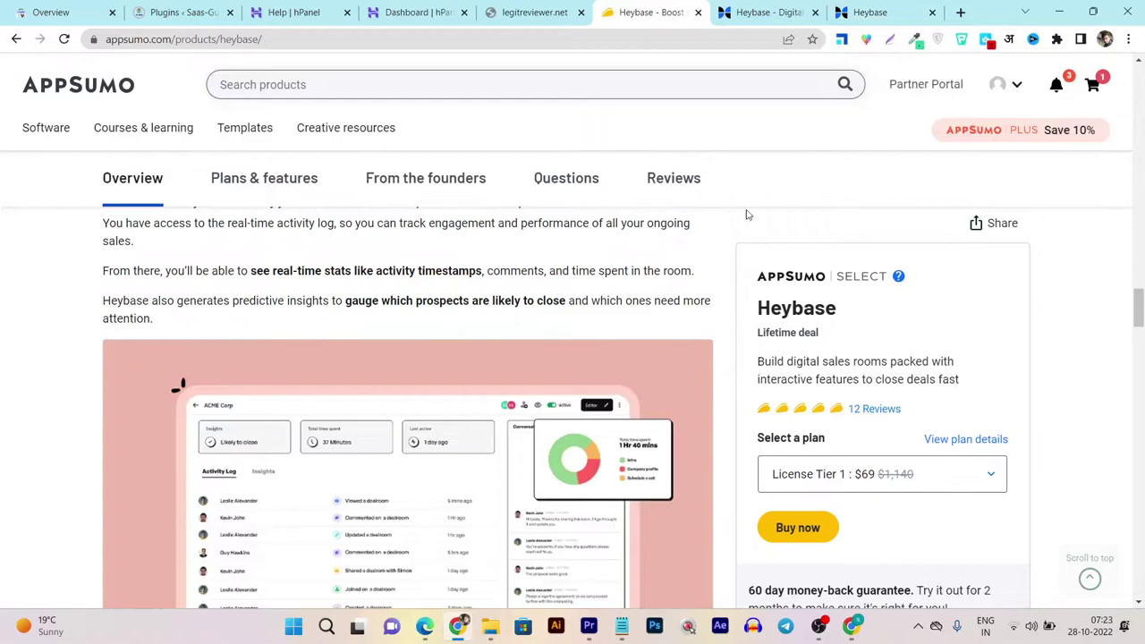
Switch back to Heybase, create a blank room and return to the room list
click(897, 7)
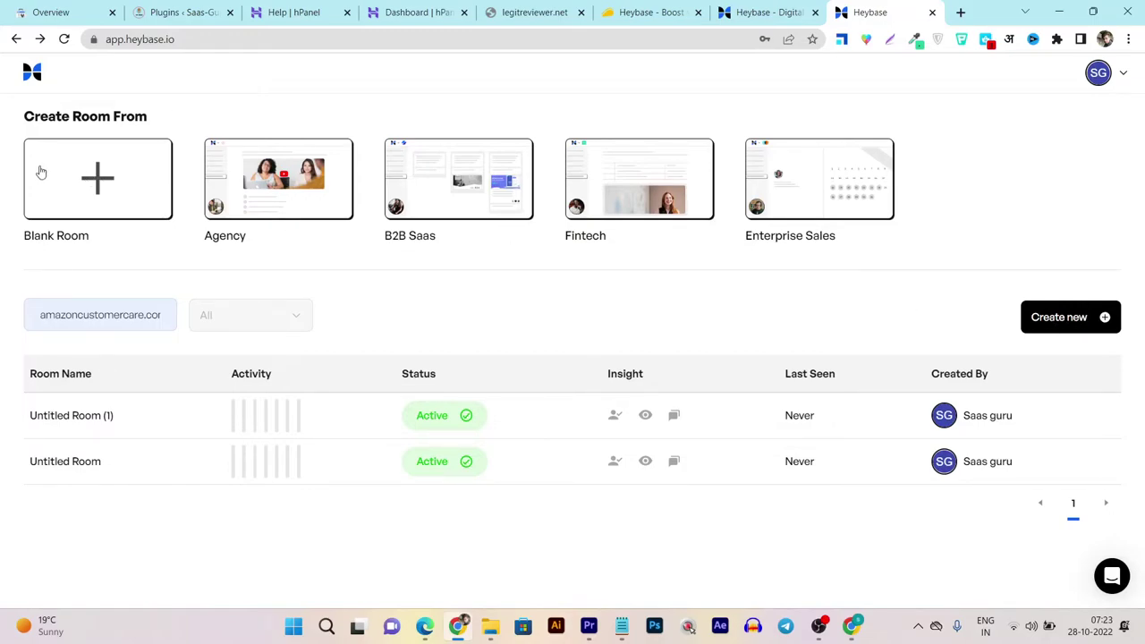
click(119, 190)
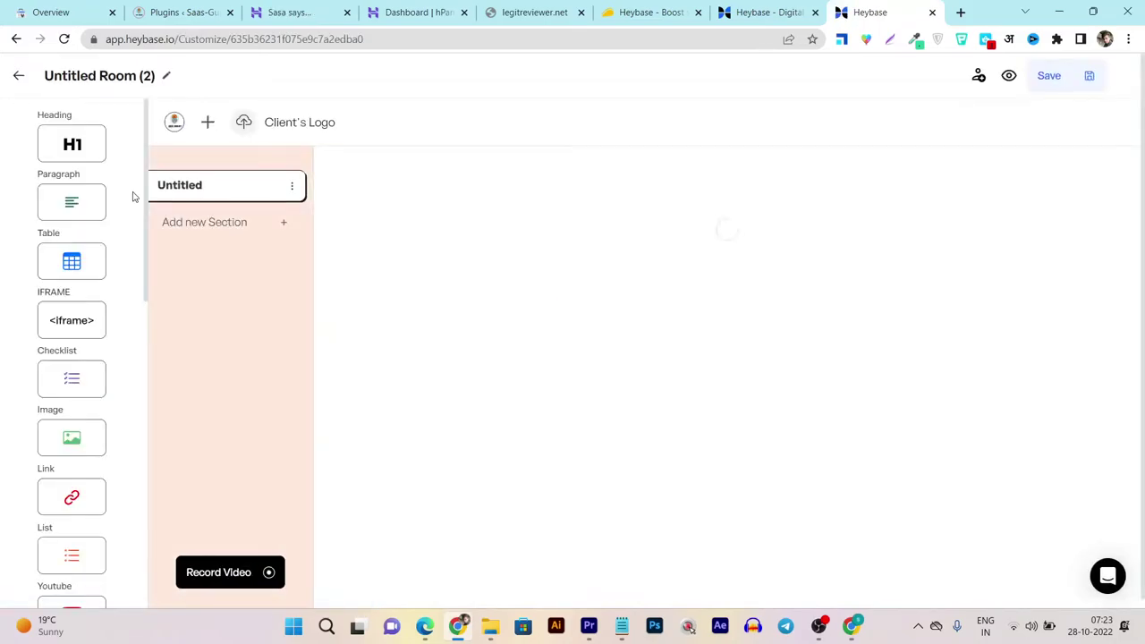
click(488, 196)
click(18, 76)
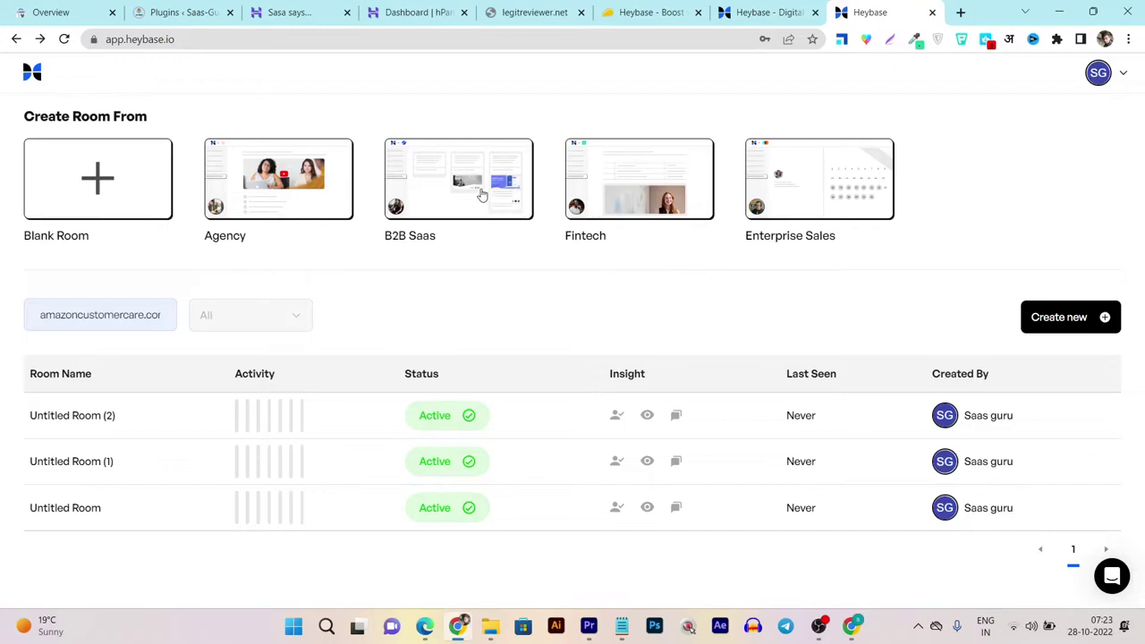
Create a room from the B2B Saas template and personalise the greeting in its Overview section with the recipient's first name
click(477, 188)
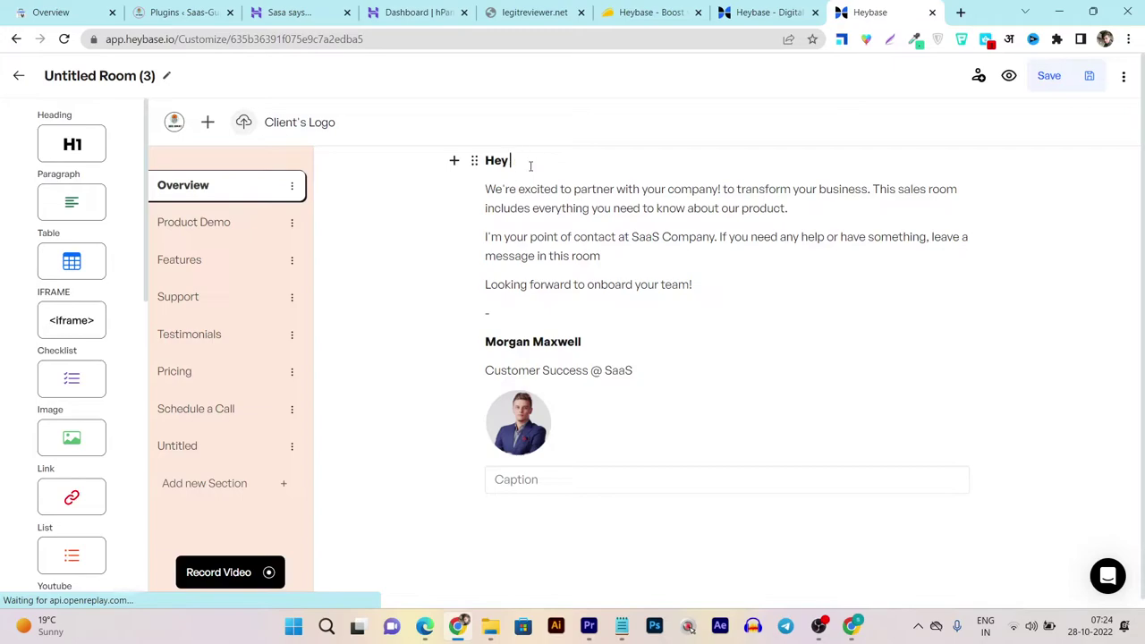
text(Basant!)
Examine the template's Product Demo, Features and Support sections, including the embedded document and the support plan comparison
click(209, 231)
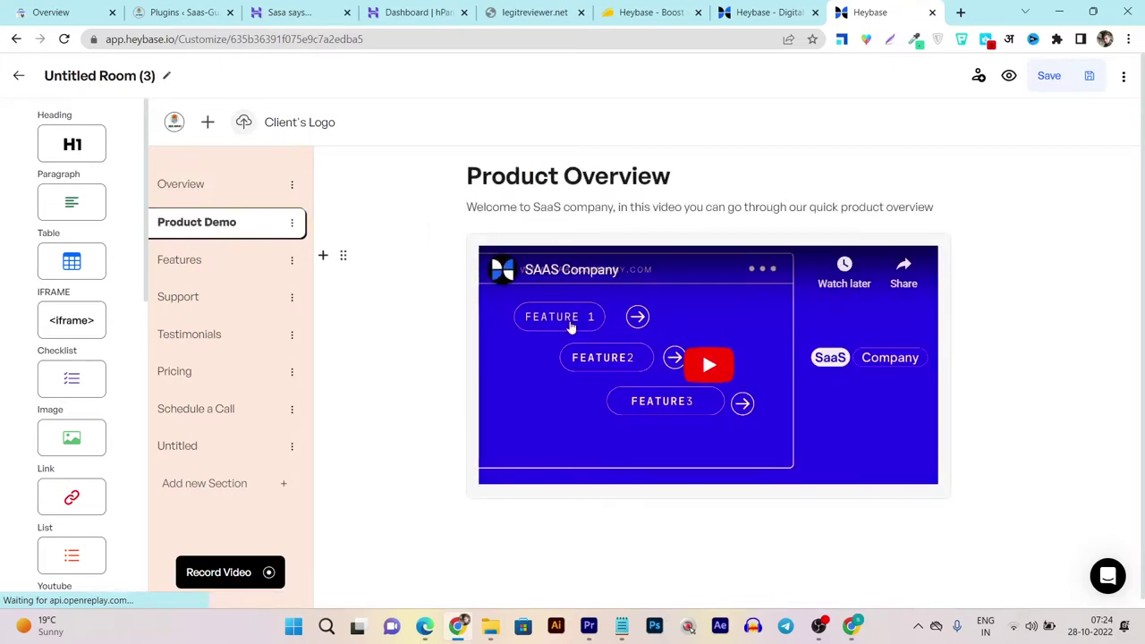
click(205, 263)
scroll(731, 509, down, 2)
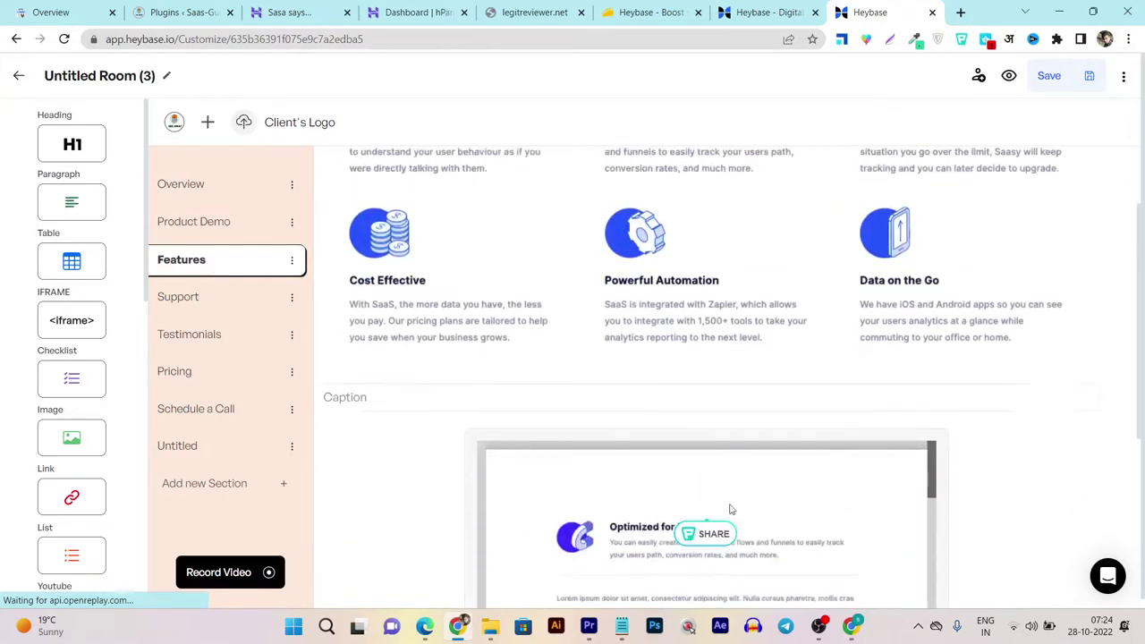
scroll(731, 509, down, 2)
scroll(708, 472, up, 4)
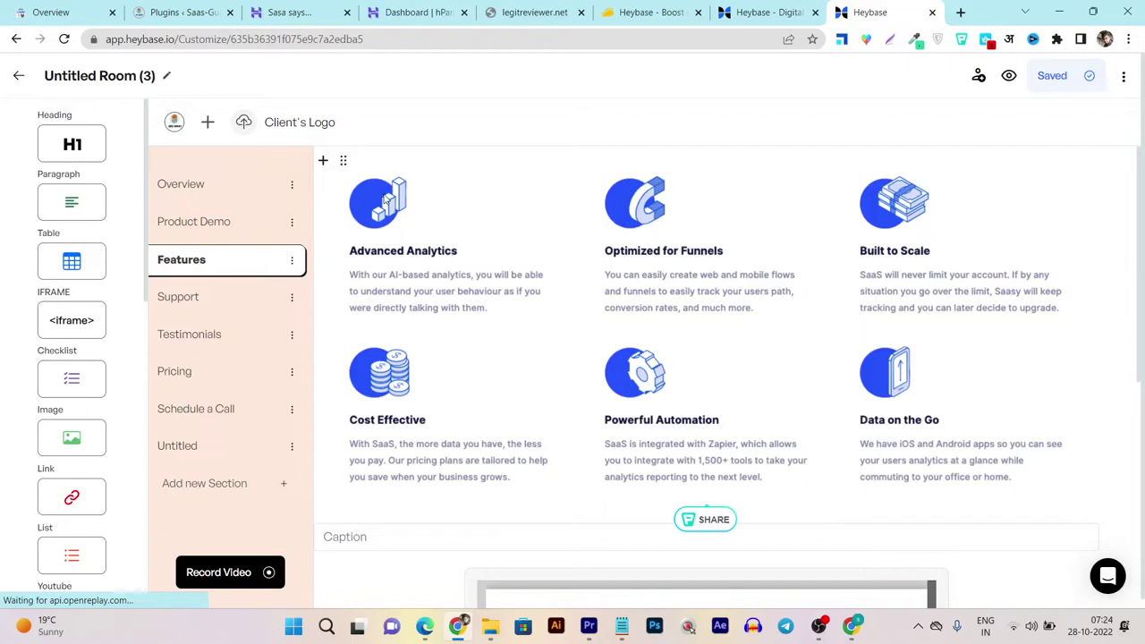
scroll(719, 301, down, 5)
scroll(730, 353, down, 10)
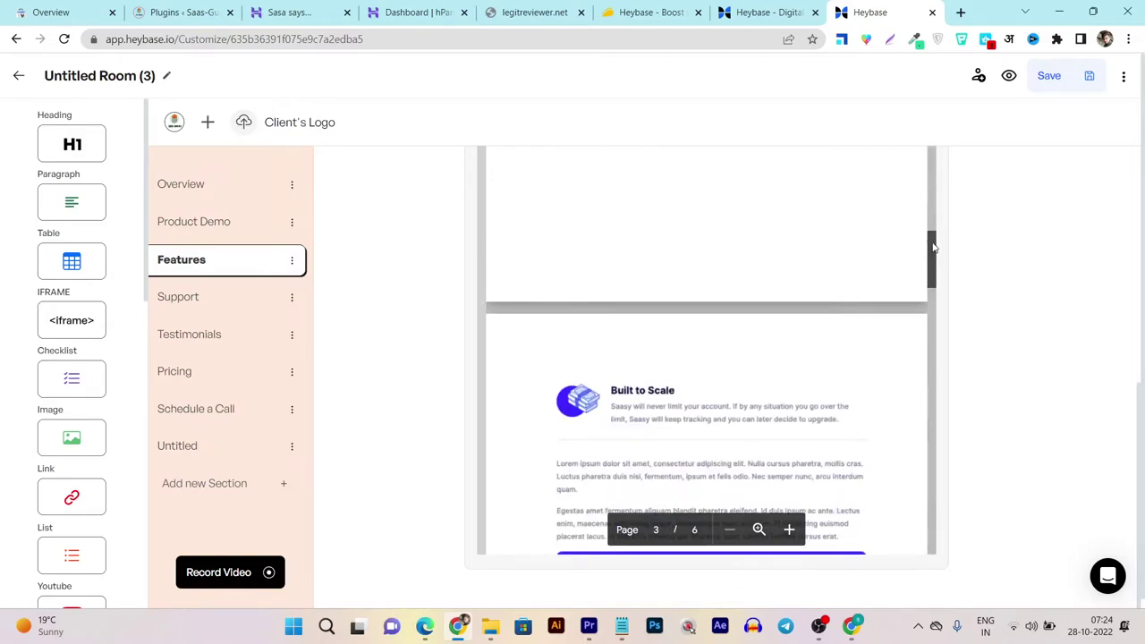
drag(933, 248, 933, 456)
click(232, 298)
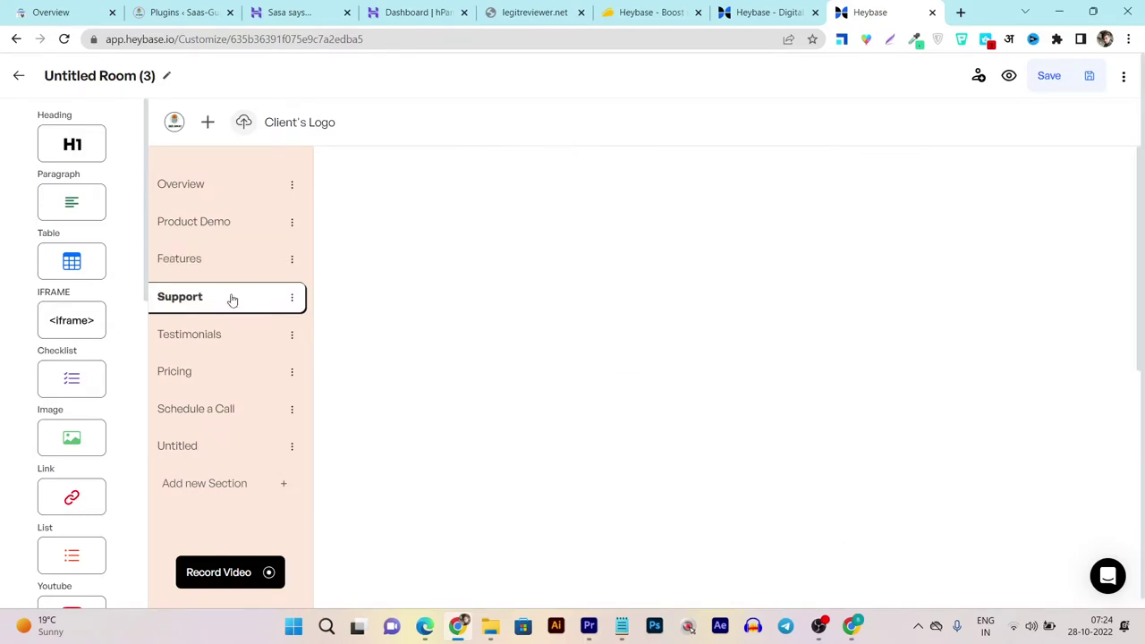
scroll(618, 450, down, 6)
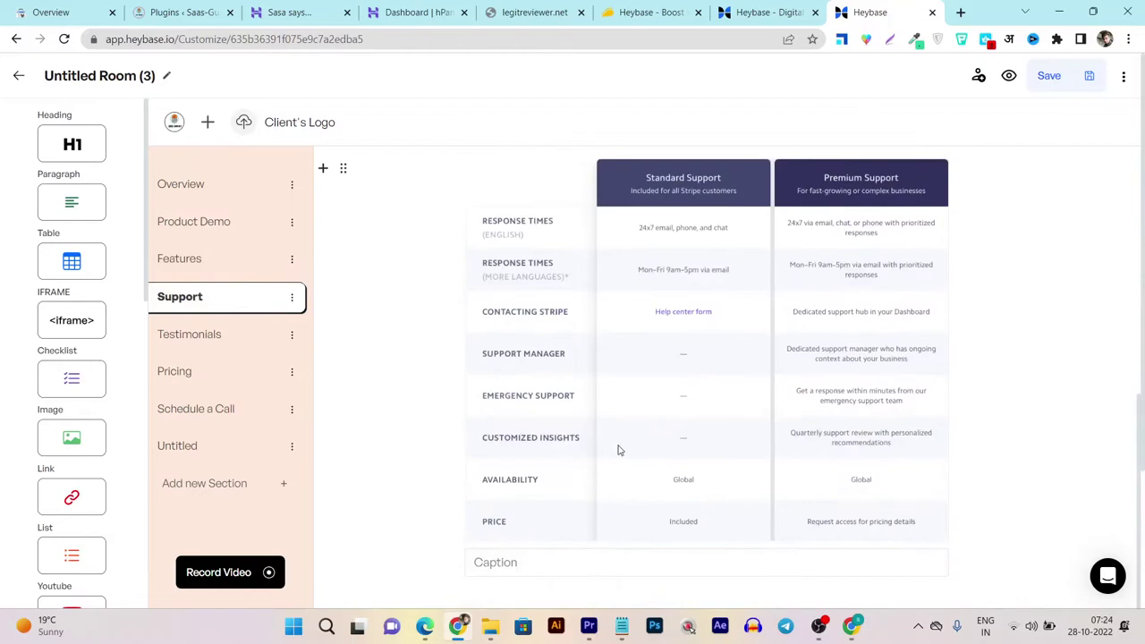
scroll(617, 450, up, 5)
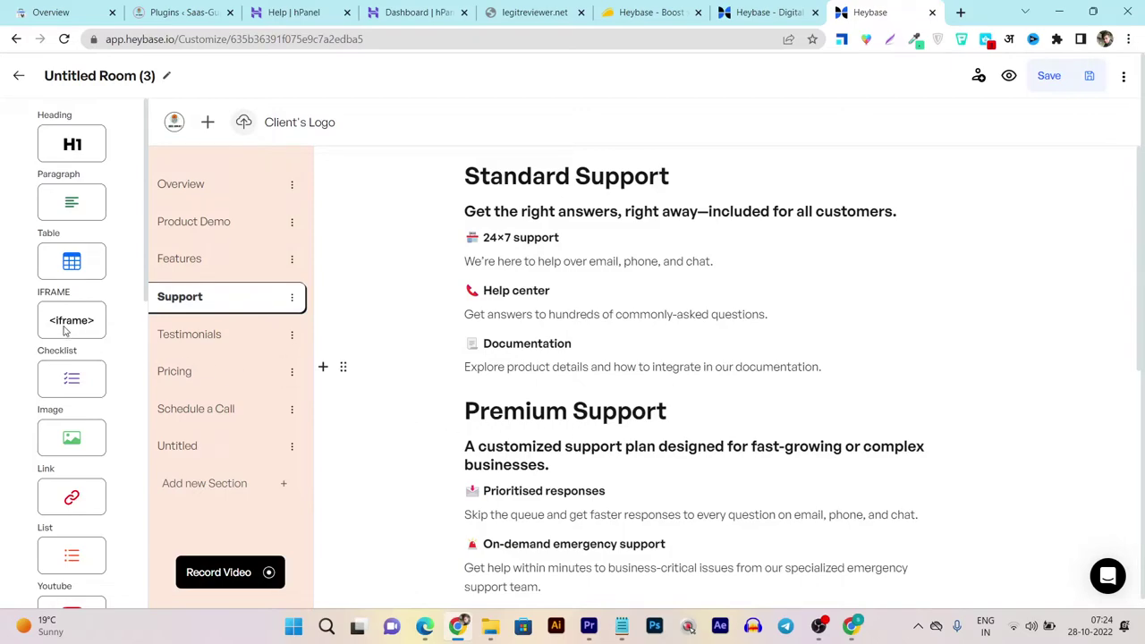
Look through the content and integration blocks available for the room, from basic elements to YouTube, Calendly, Google Docs, Airtable and Typeform
scroll(64, 331, down, 4)
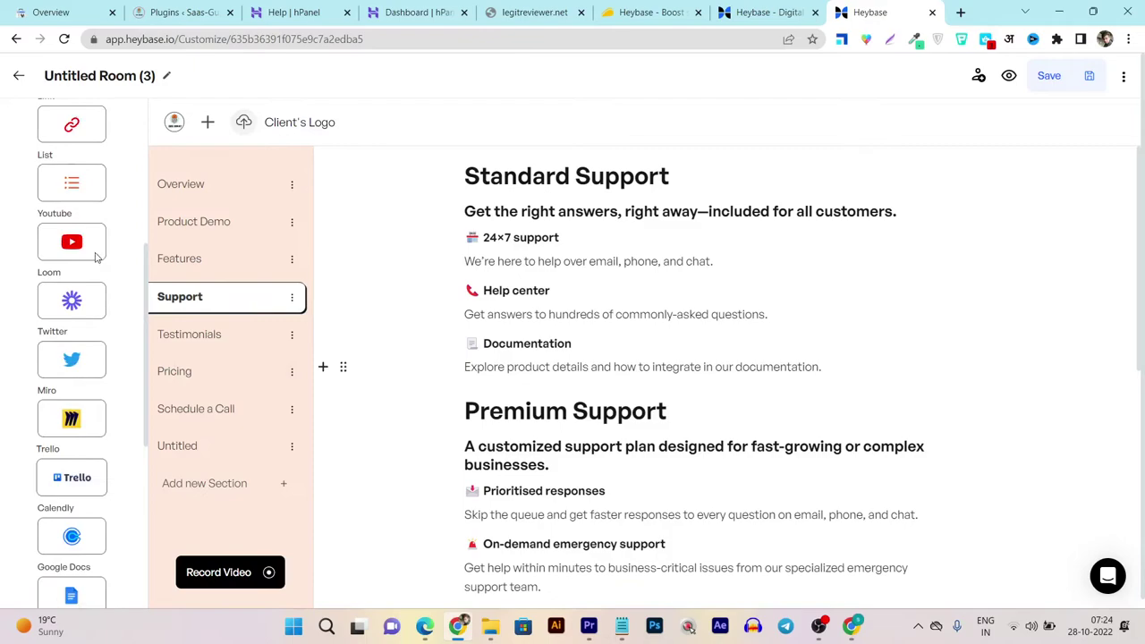
scroll(96, 257, down, 5)
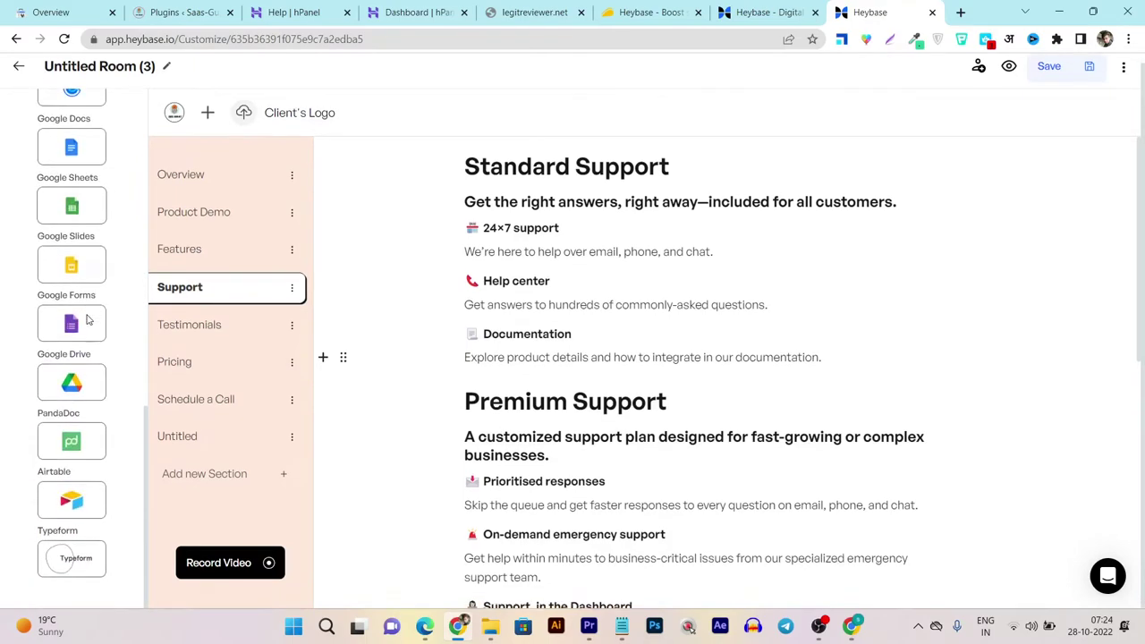
scroll(87, 414, up, 2)
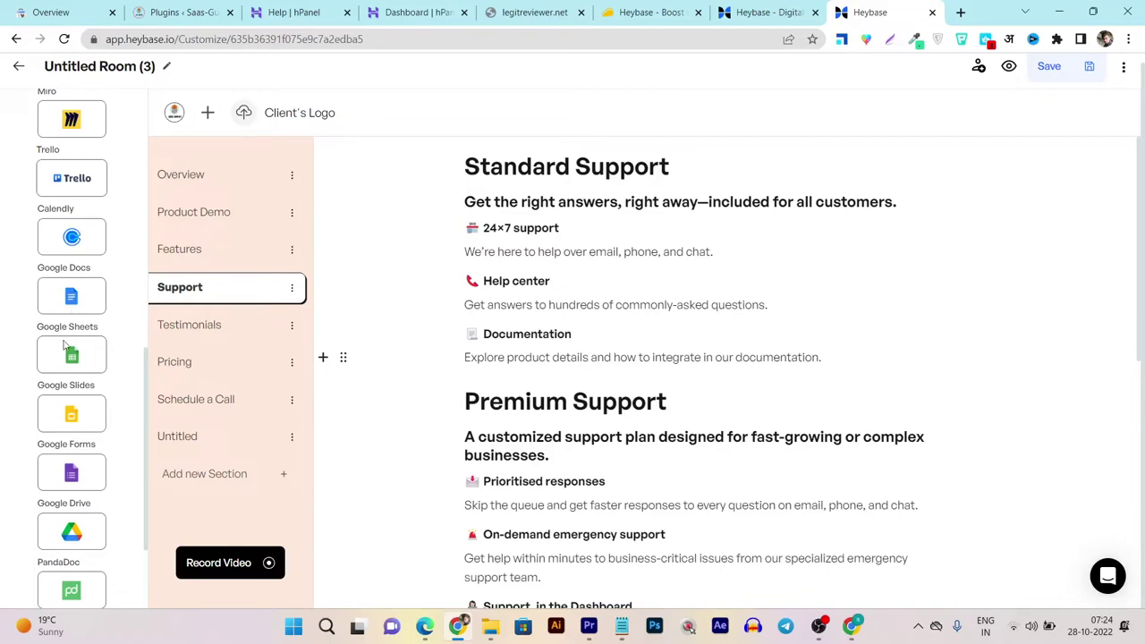
scroll(76, 427, down, 1)
scroll(91, 418, down, 1)
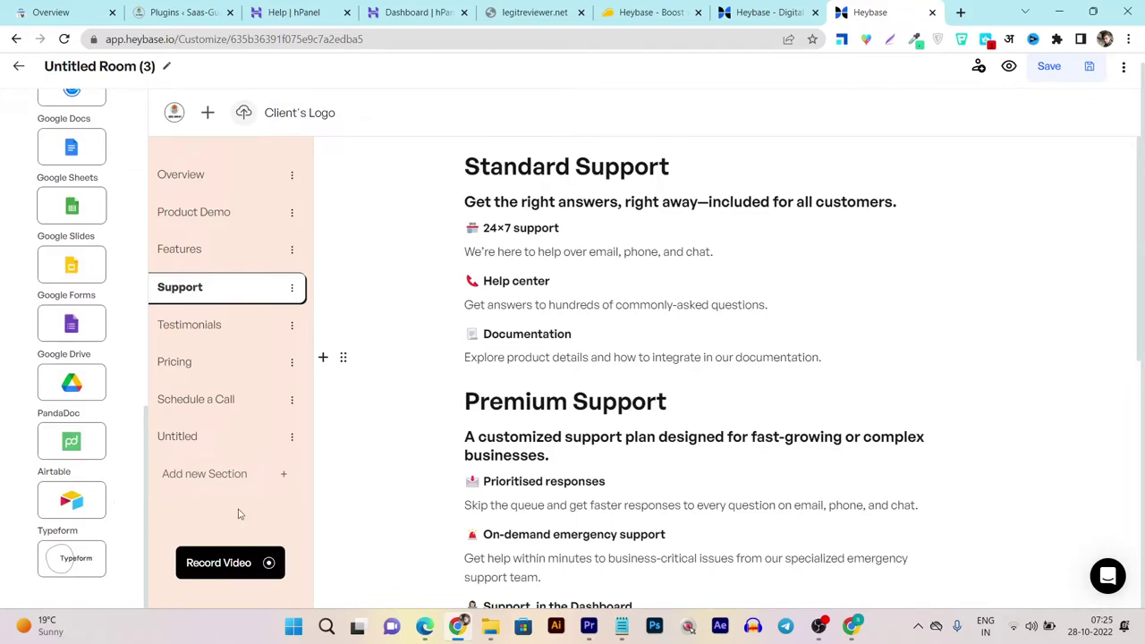
scroll(340, 396, up, 1)
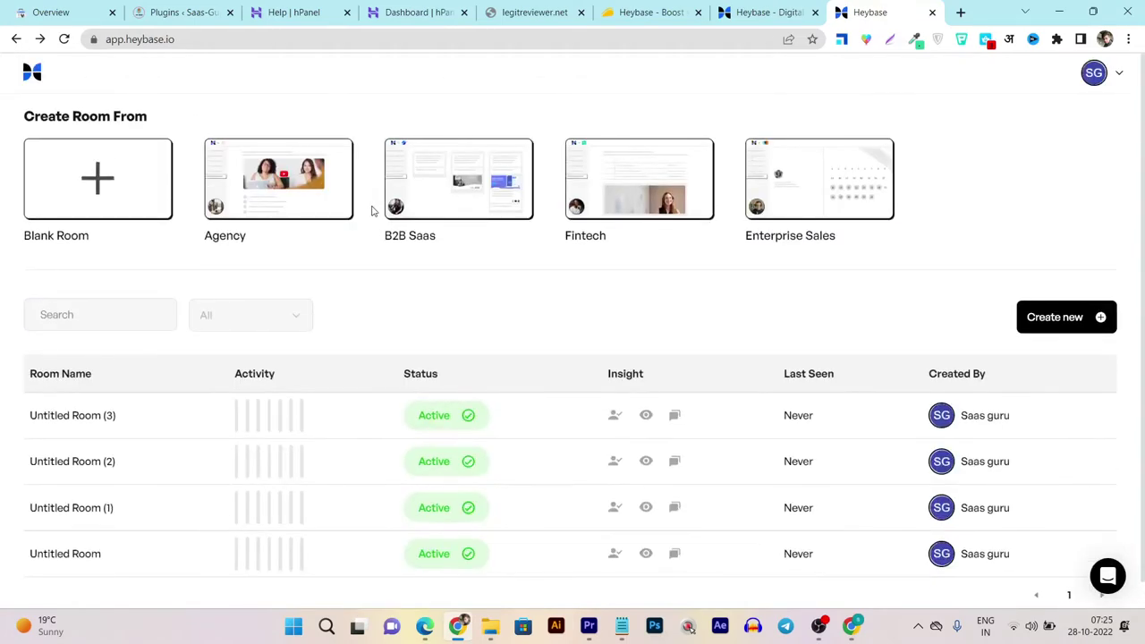
From the room list, open the activity page of Untitled Room (2) and bring up its sharing dialog
scroll(542, 295, down, 1)
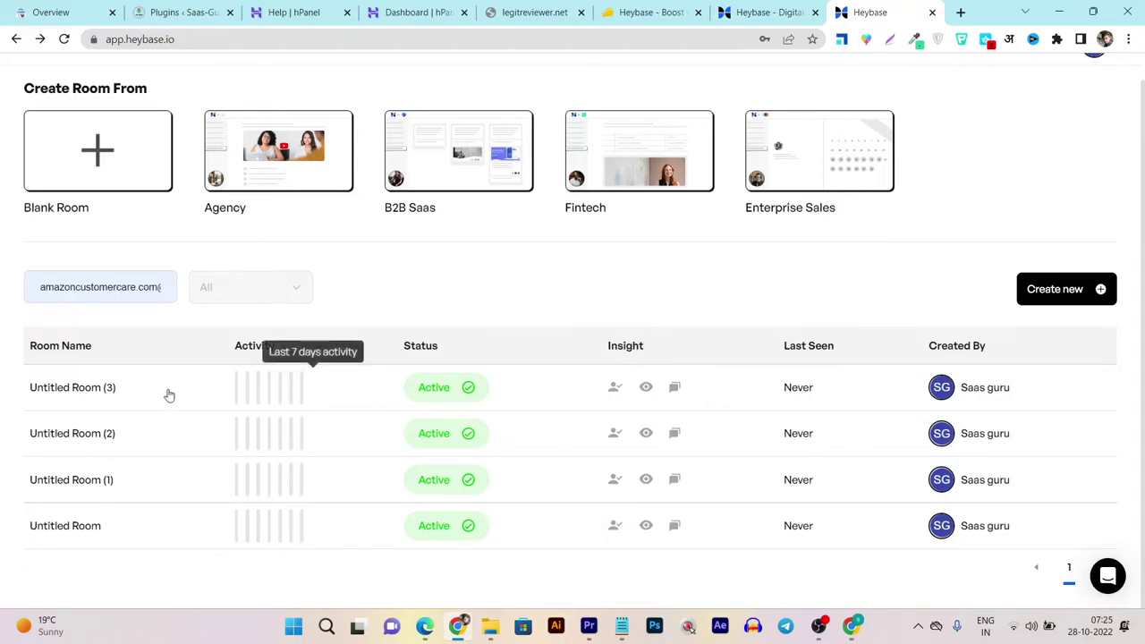
click(101, 432)
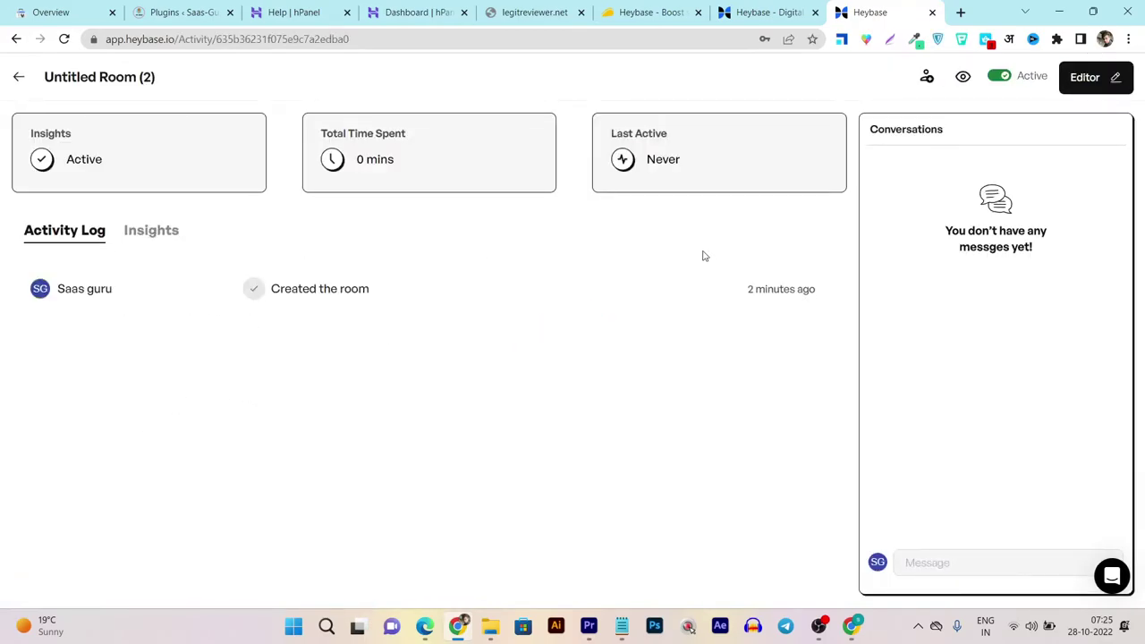
click(927, 77)
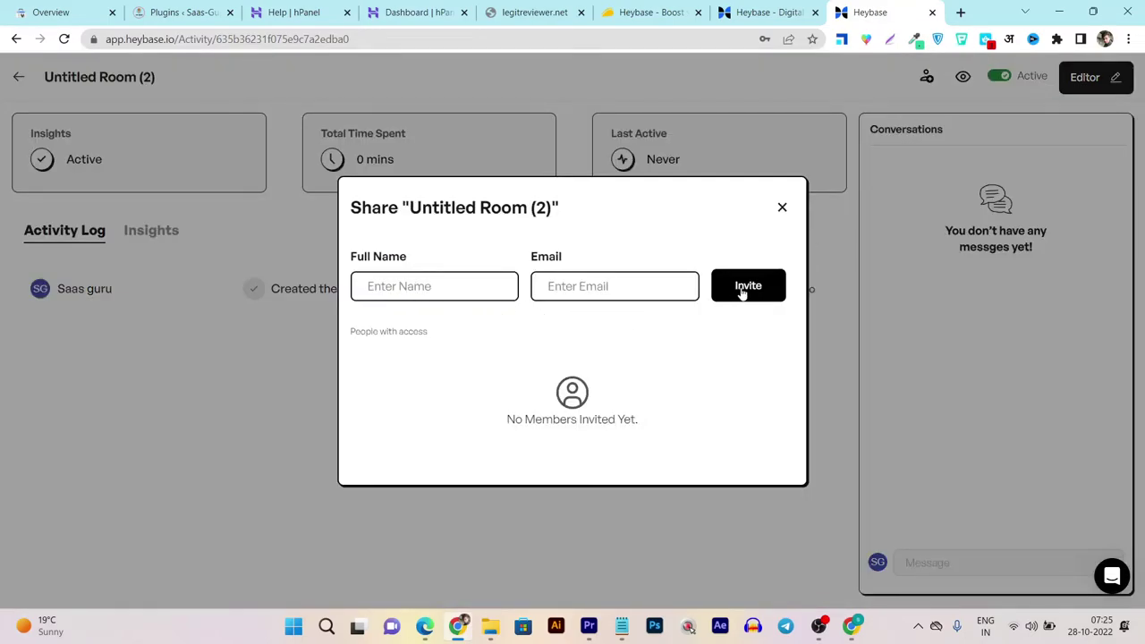
Dismiss the sharing dialog and post the message "hi" in the conversation of Untitled Room (2)
click(783, 209)
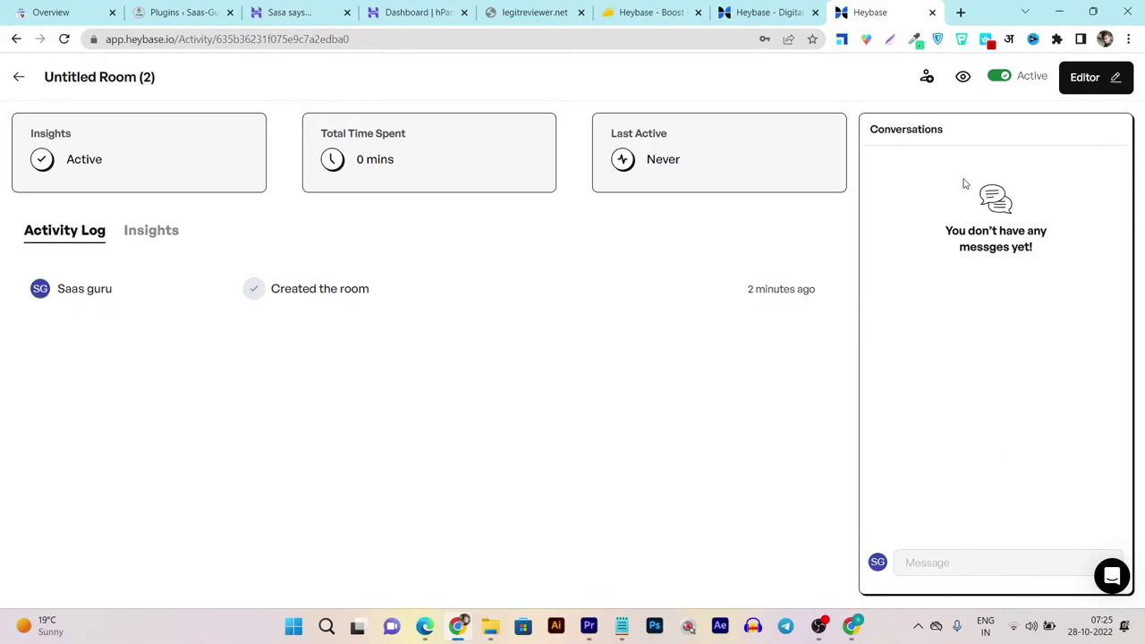
click(928, 564)
text(hi)
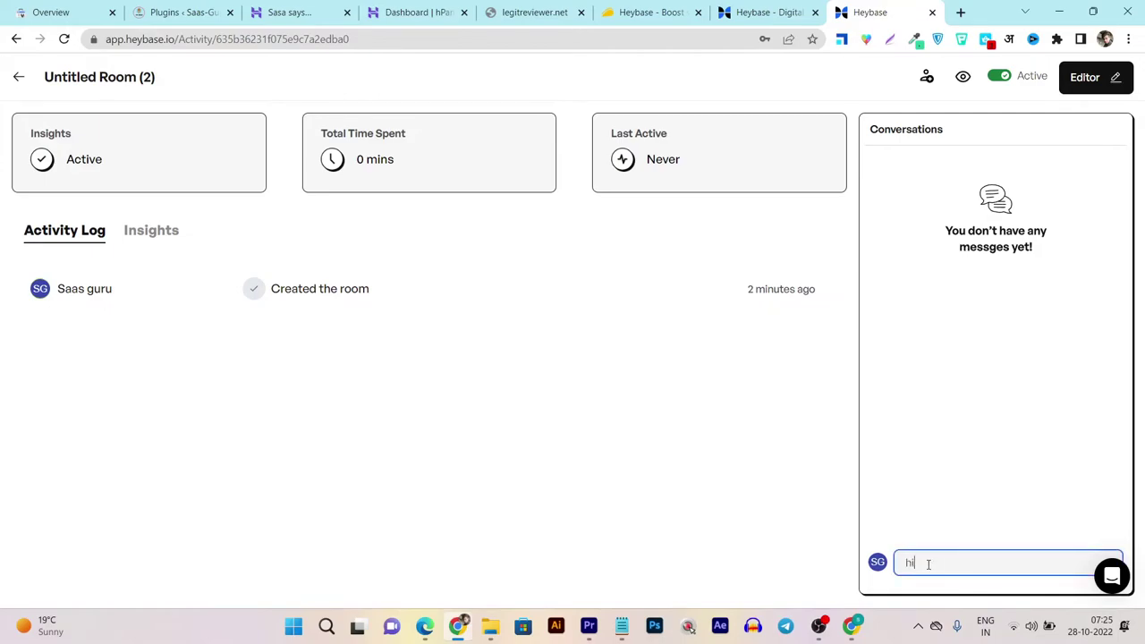
key(Return)
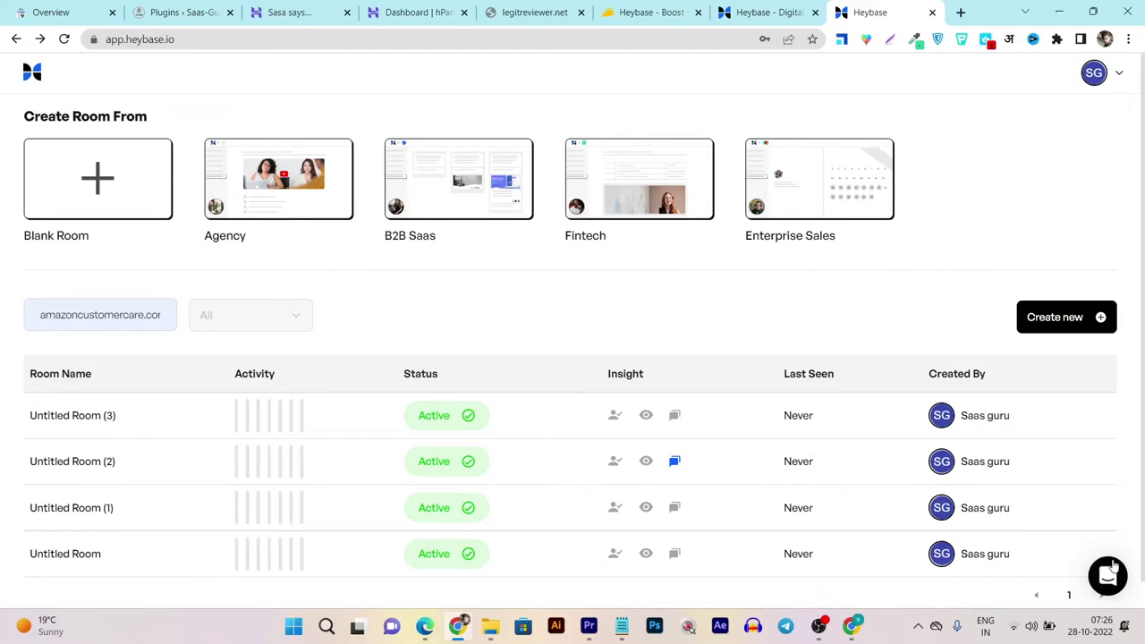
Check the help and messaging options in the support chat widget from the room list
click(1111, 573)
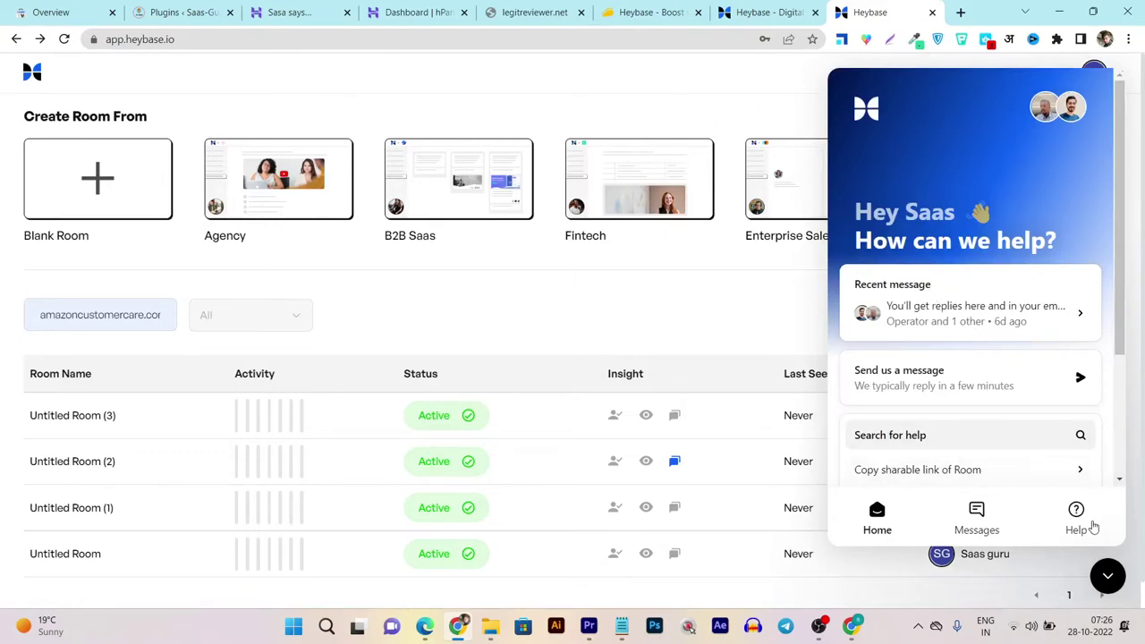
click(1108, 578)
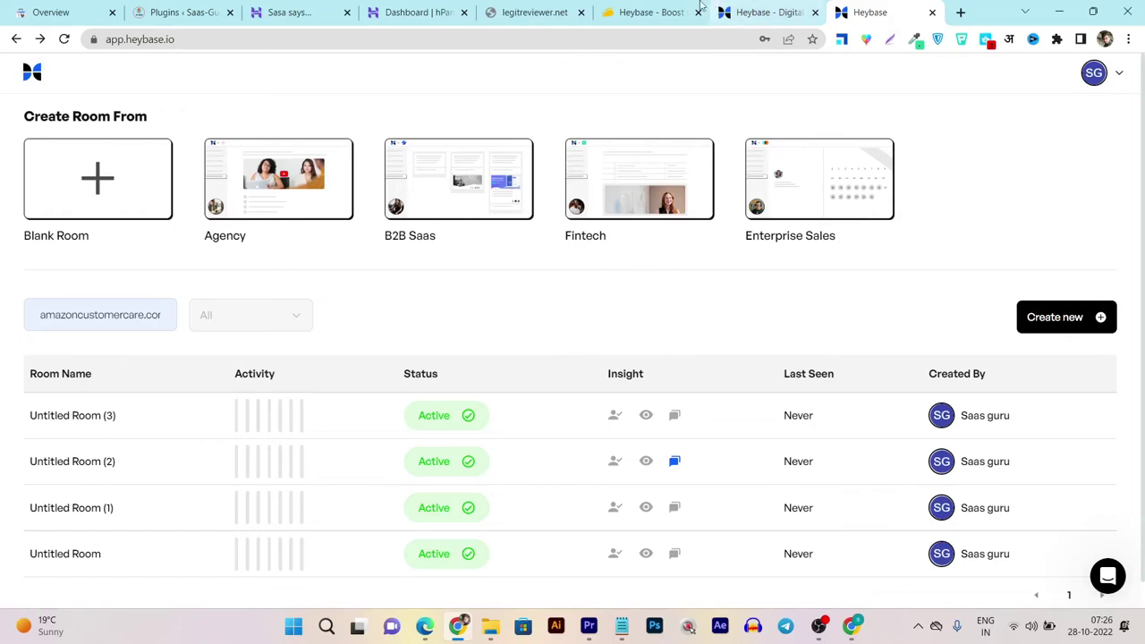
Switch to the AppSumo Heybase deal page and look back through its overview up to the TL;DR summary
click(651, 13)
scroll(706, 282, up, 12)
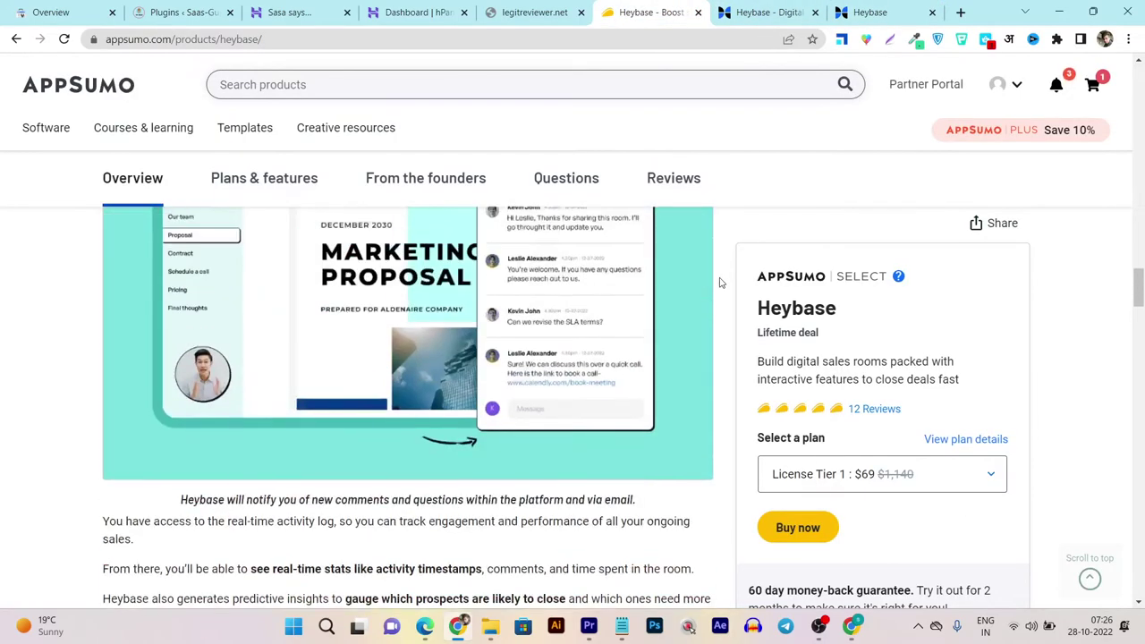
scroll(711, 295, up, 3)
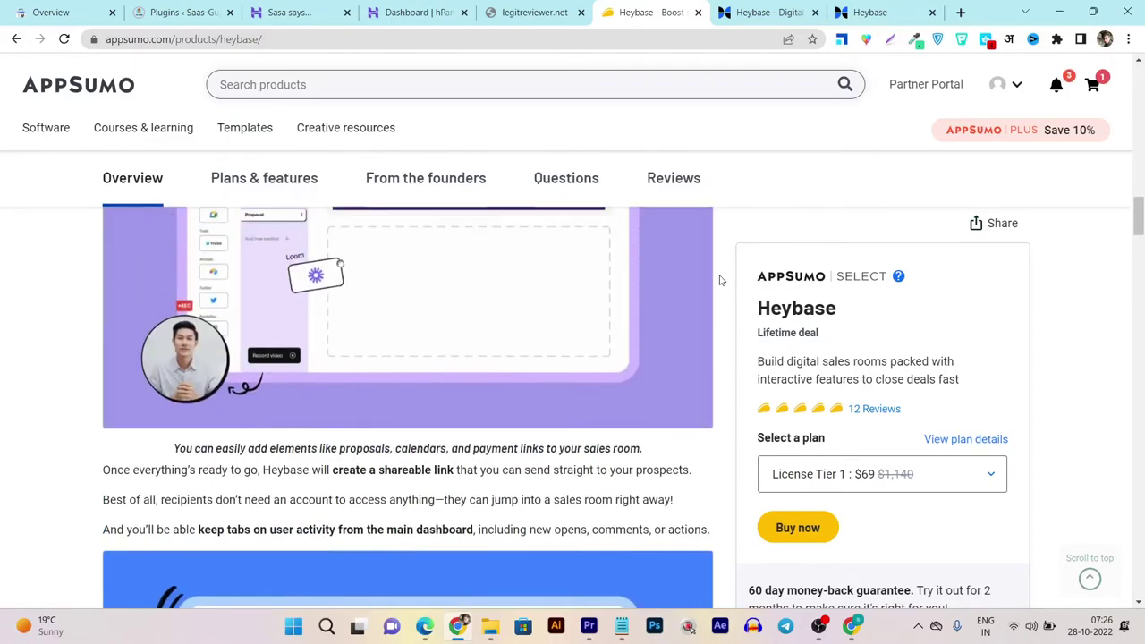
scroll(707, 309, up, 5)
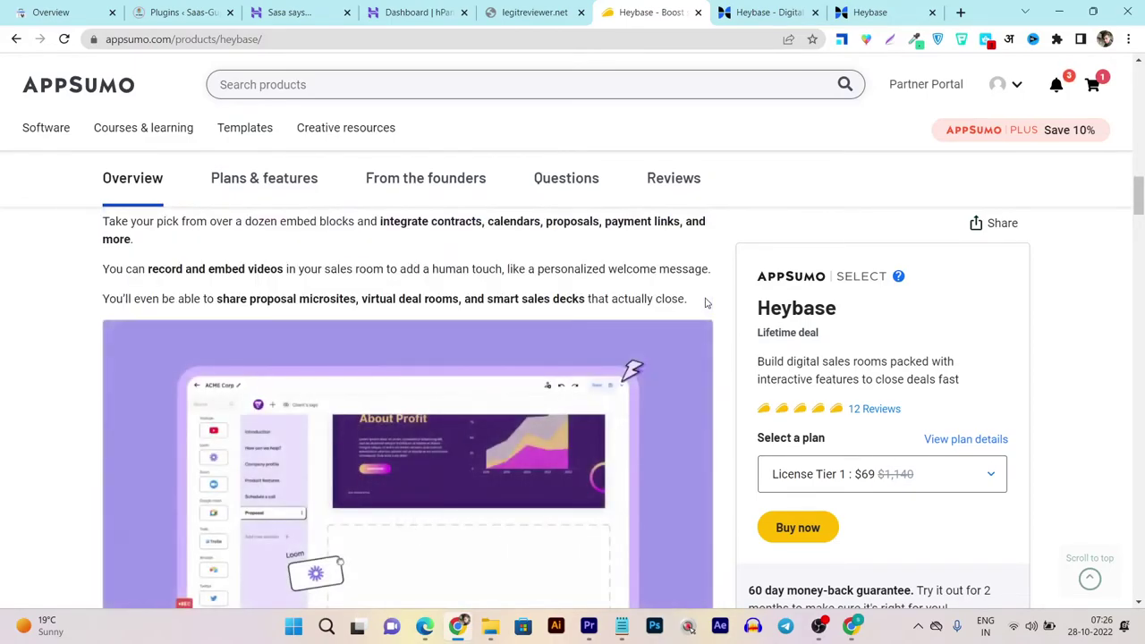
scroll(705, 302, up, 4)
scroll(708, 306, up, 3)
scroll(711, 310, up, 4)
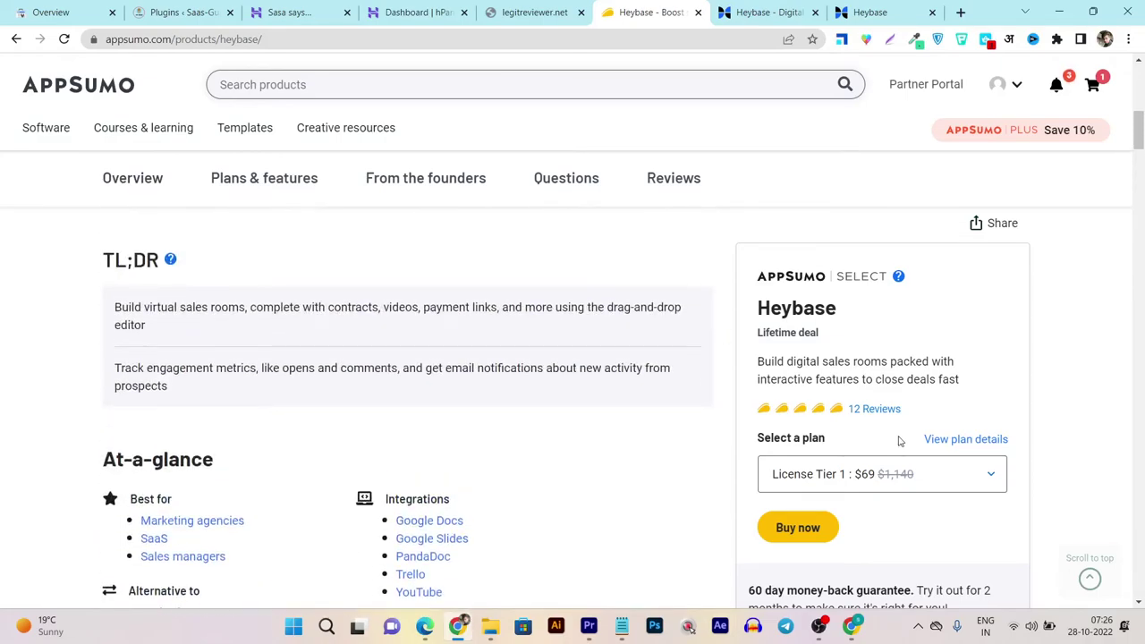
Open the customer reviews of the Heybase deal and read the newest ones
click(866, 416)
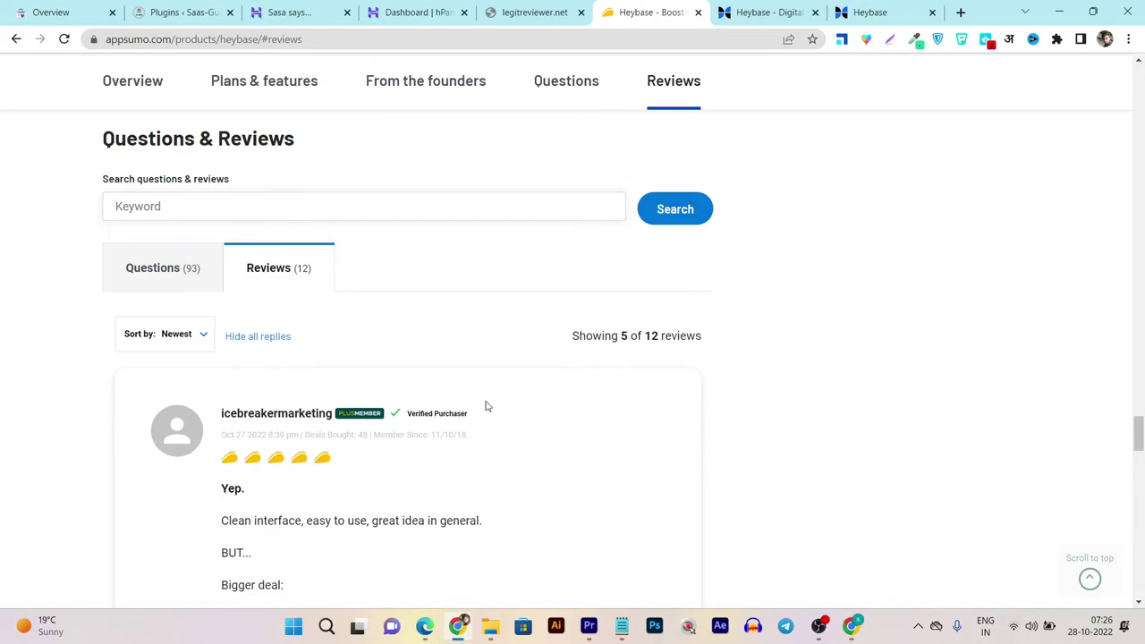
scroll(422, 365, down, 1)
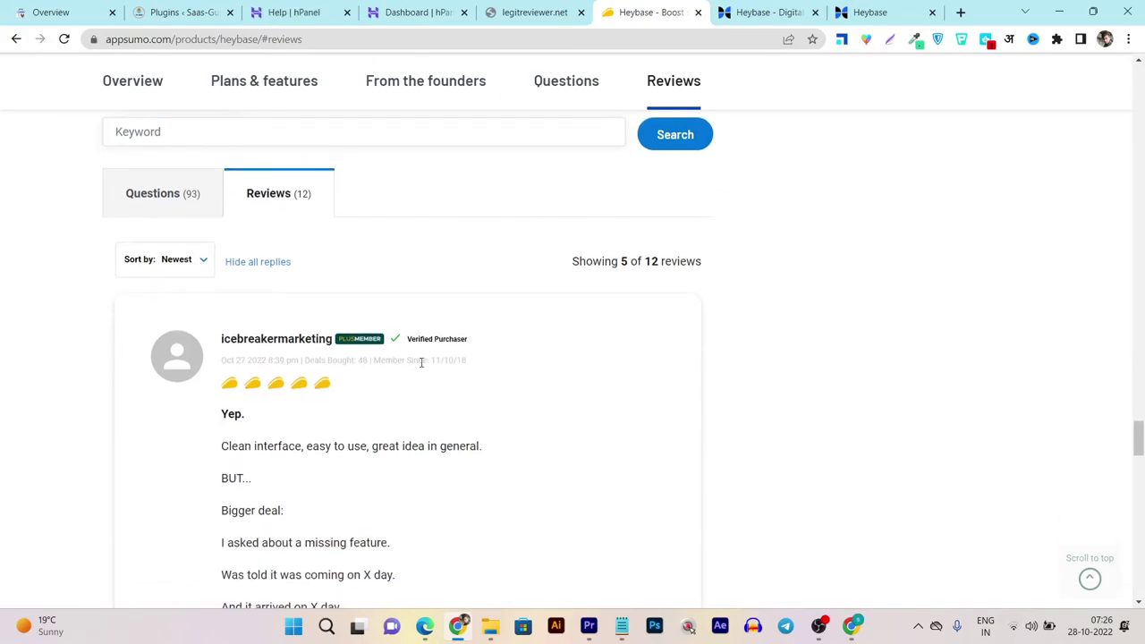
scroll(422, 362, down, 2)
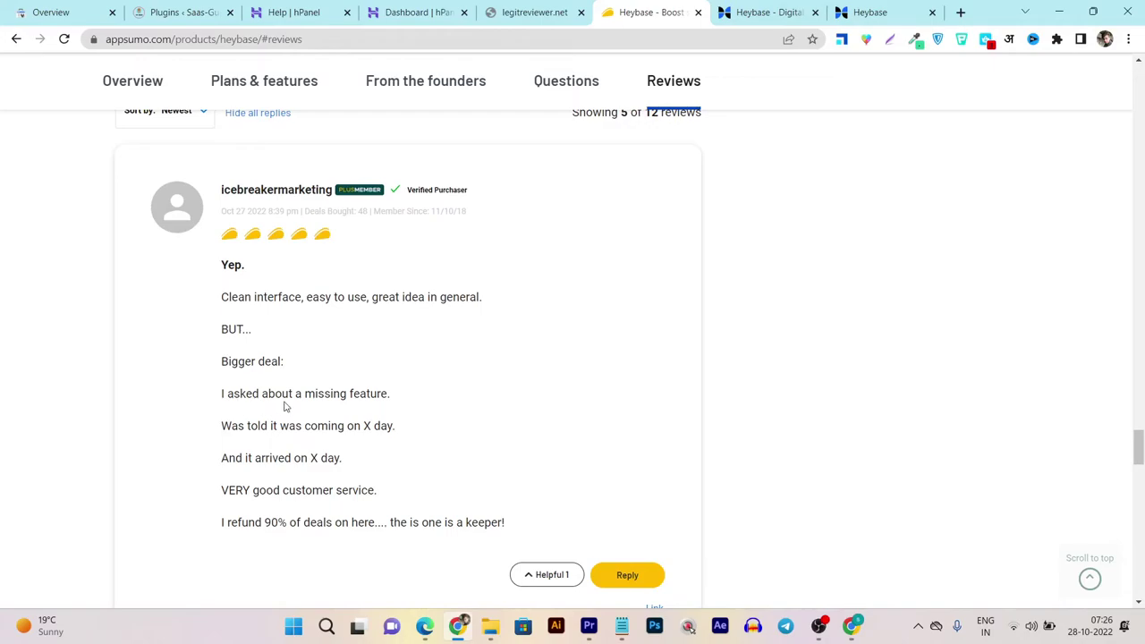
scroll(358, 401, down, 2)
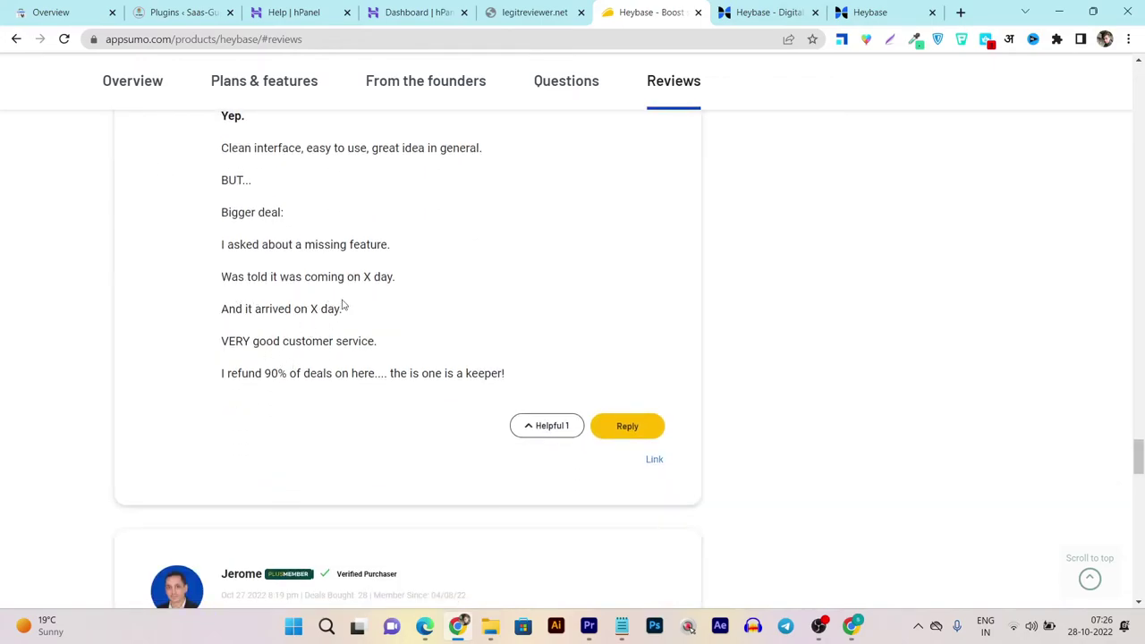
scroll(374, 296, down, 1)
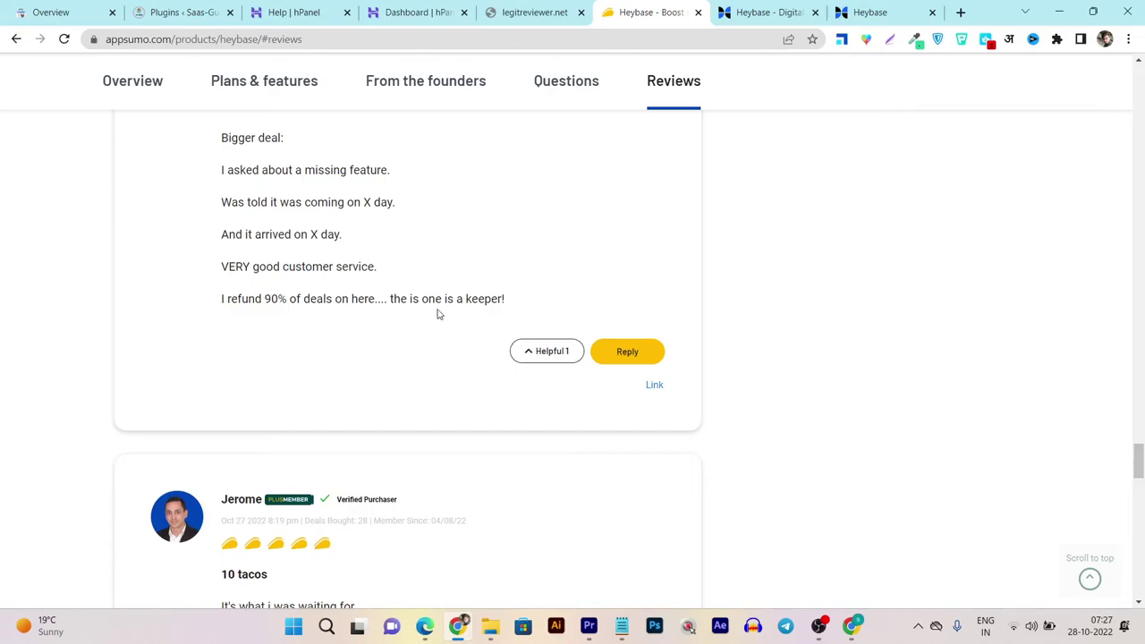
scroll(358, 313, down, 5)
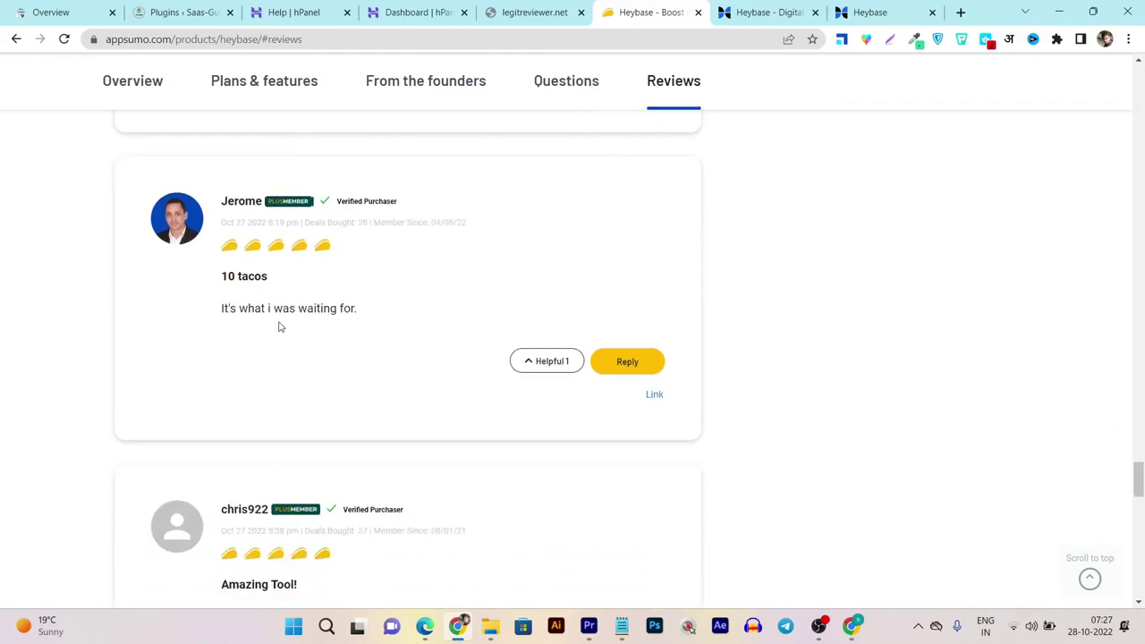
scroll(394, 319, down, 5)
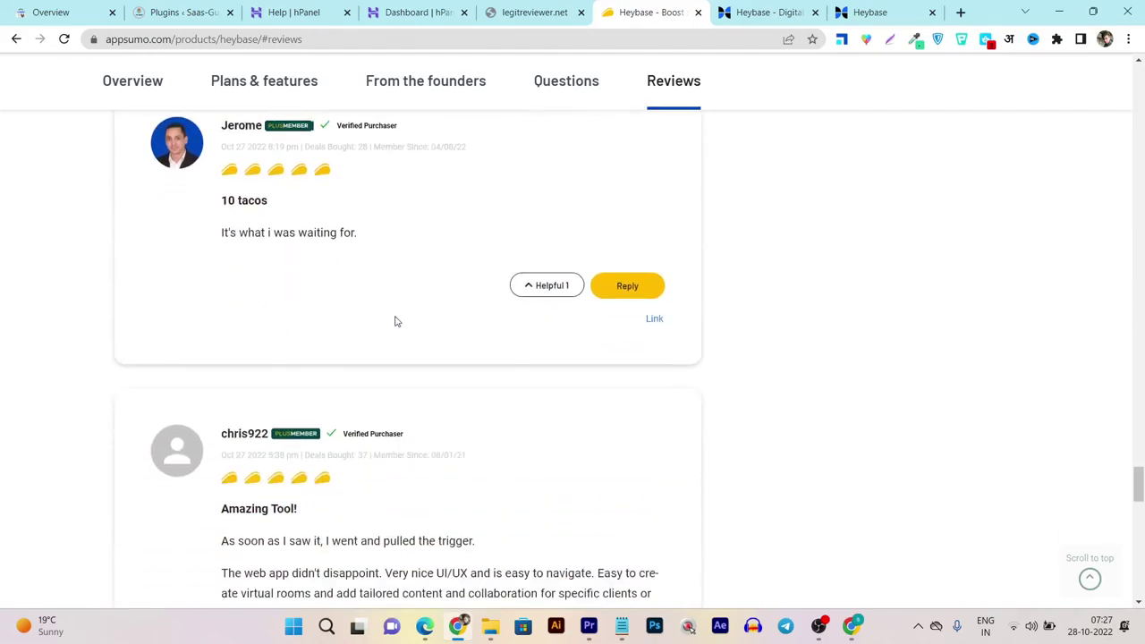
scroll(279, 376, down, 1)
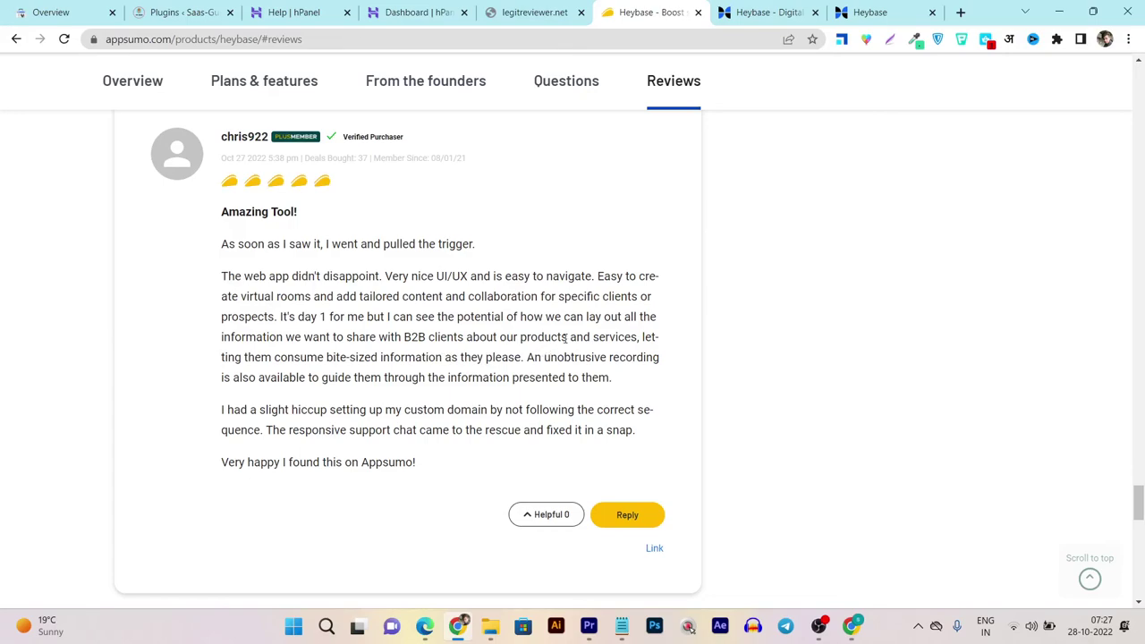
drag(570, 336, 223, 247)
click(223, 247)
Return to the beginning of the Heybase deal page and skim its introduction and overview section again
scroll(677, 288, up, 10)
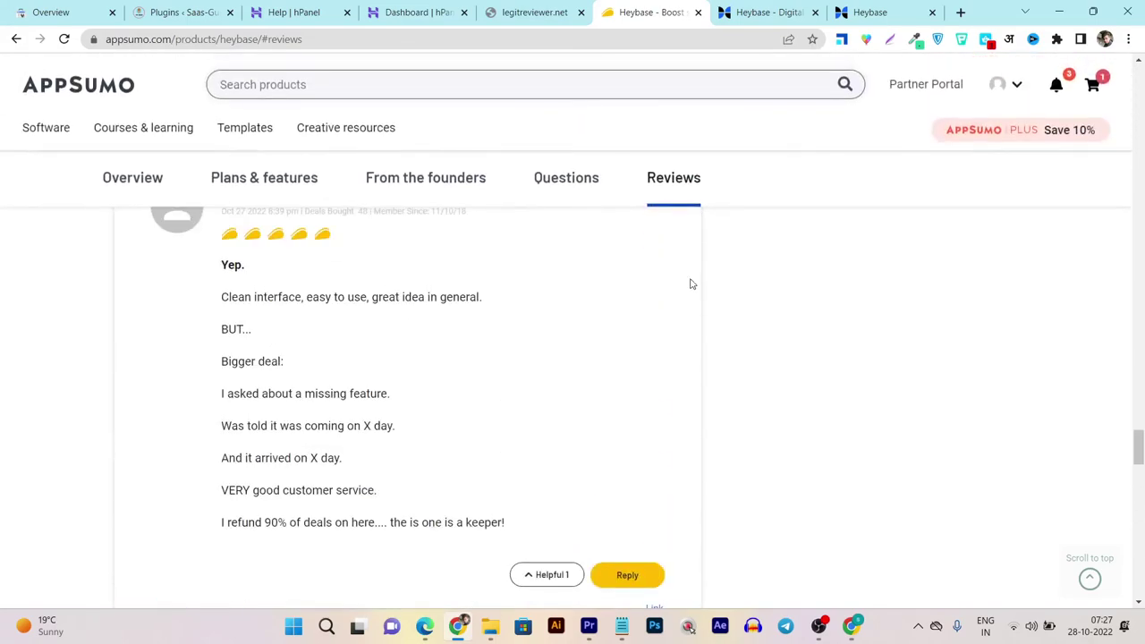
scroll(690, 283, up, 20)
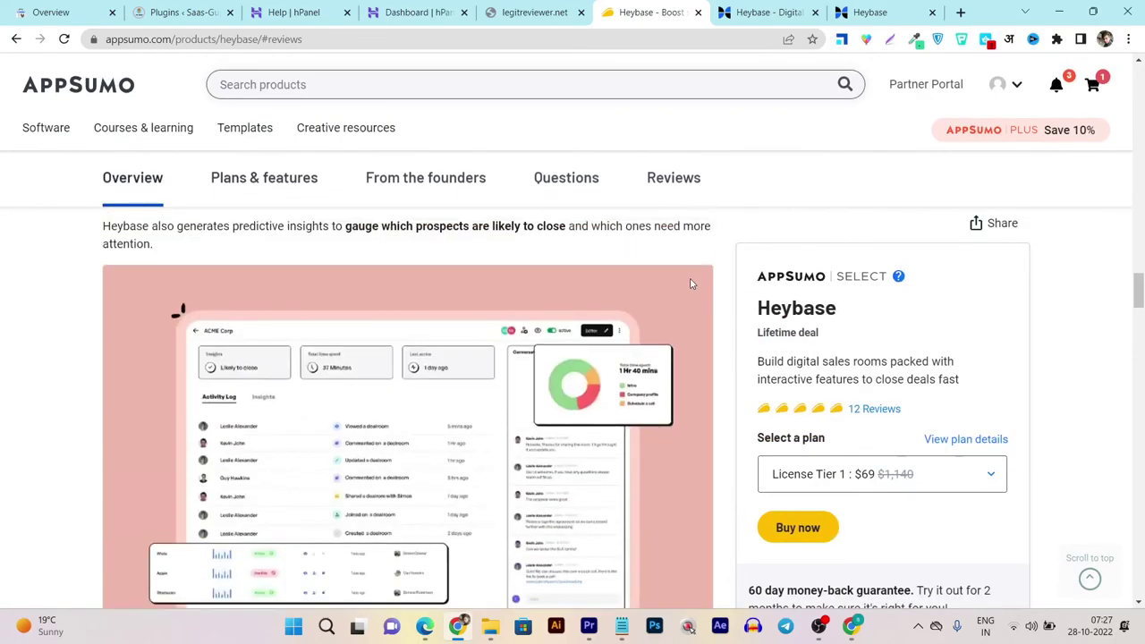
scroll(690, 283, up, 10)
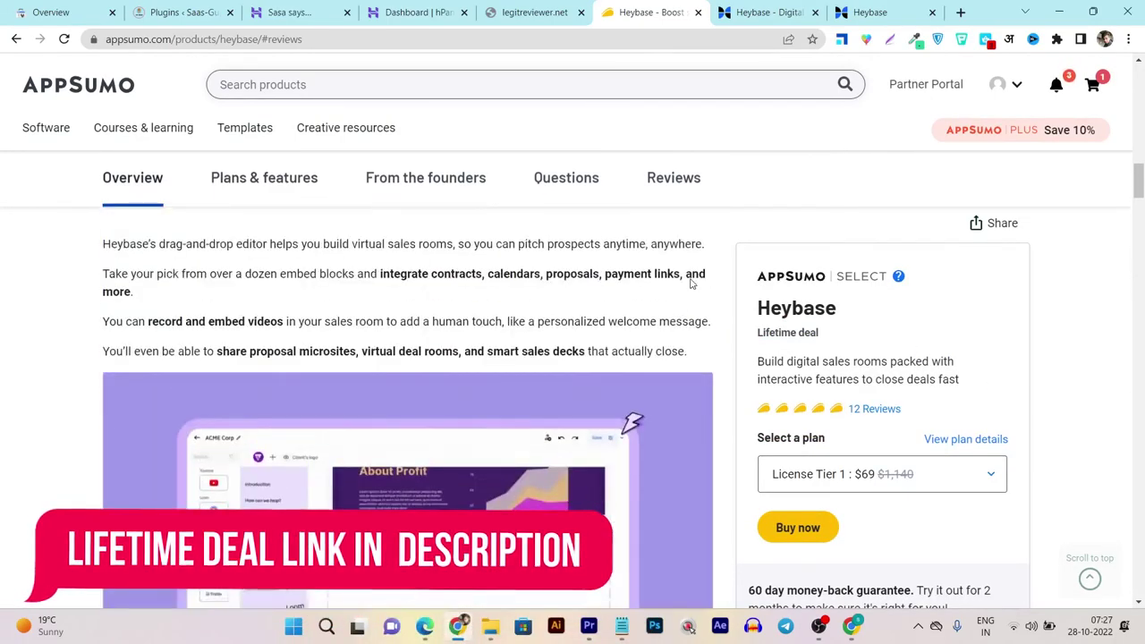
scroll(333, 299, up, 15)
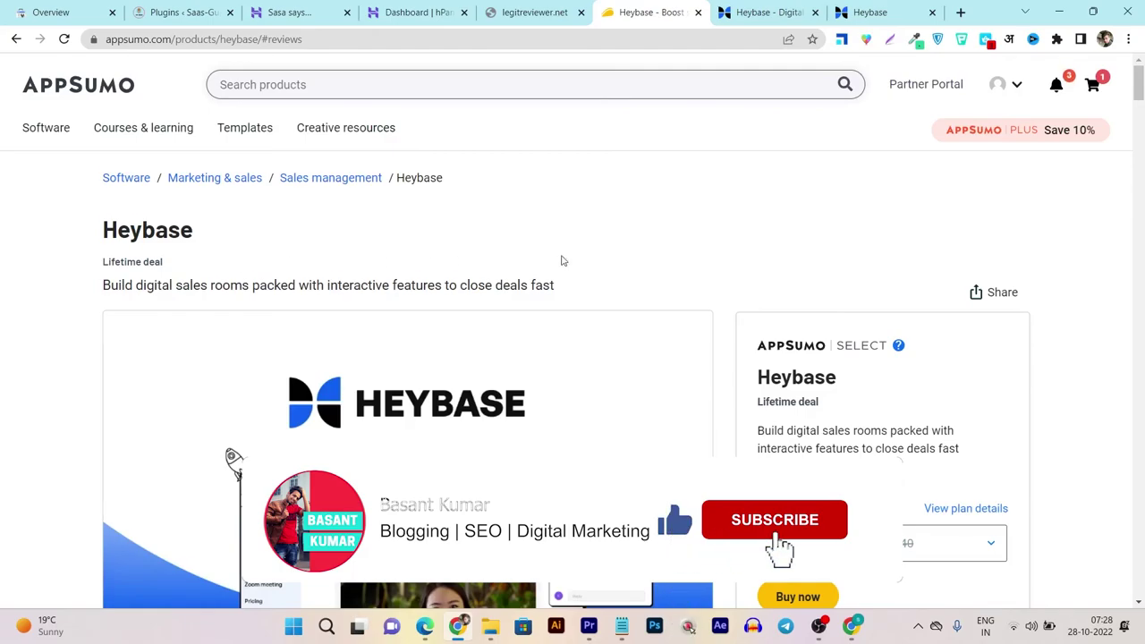
scroll(679, 260, down, 2)
scroll(679, 261, down, 11)
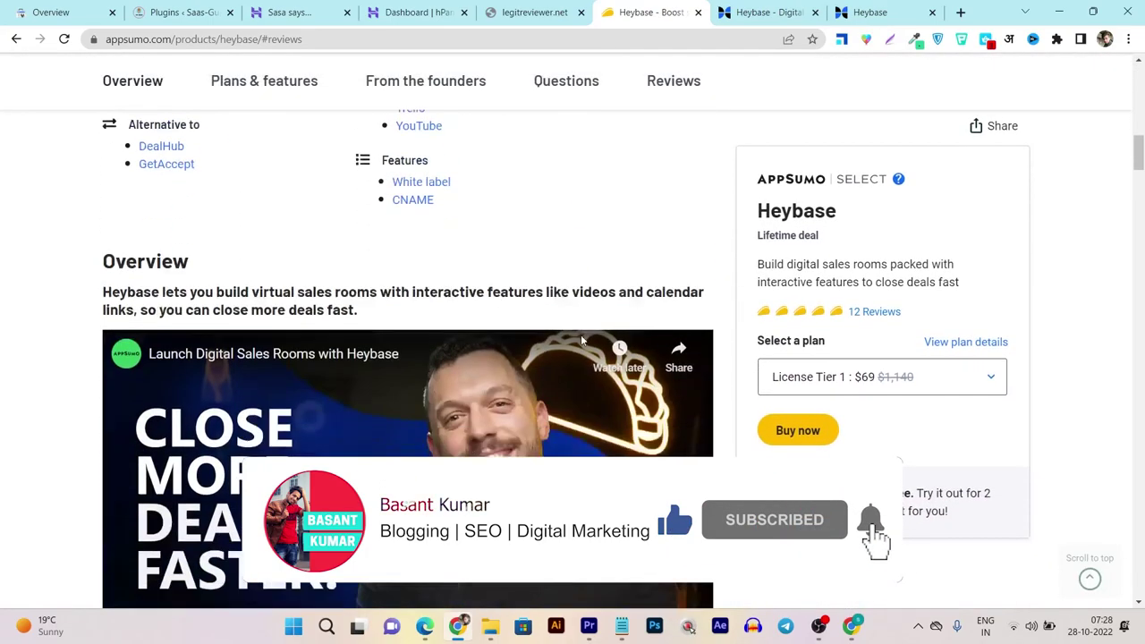
scroll(582, 339, down, 10)
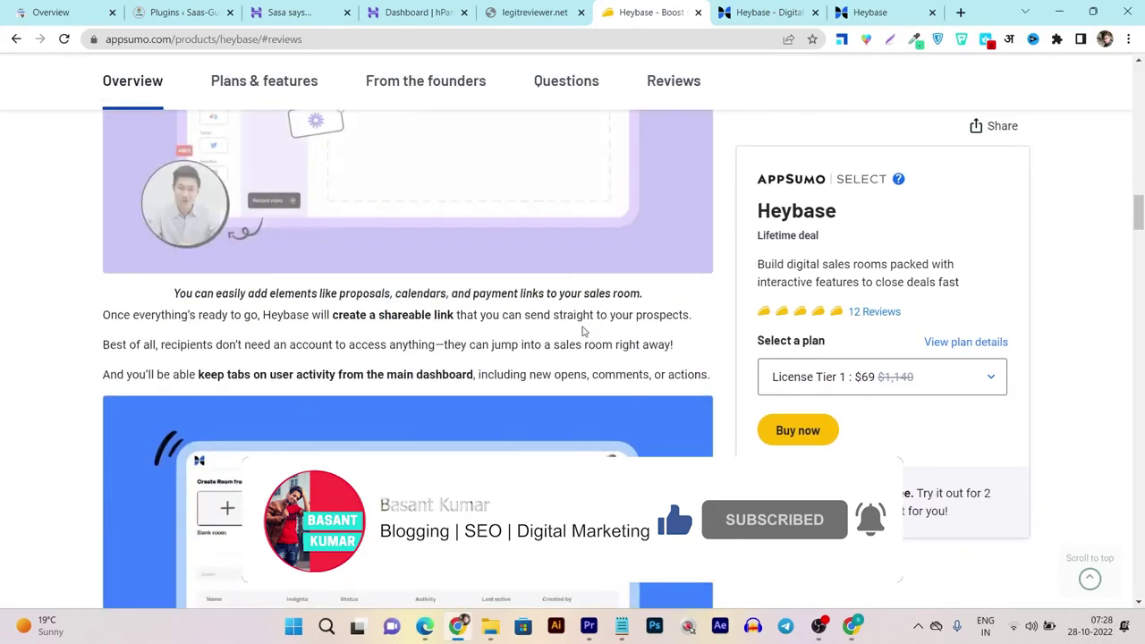